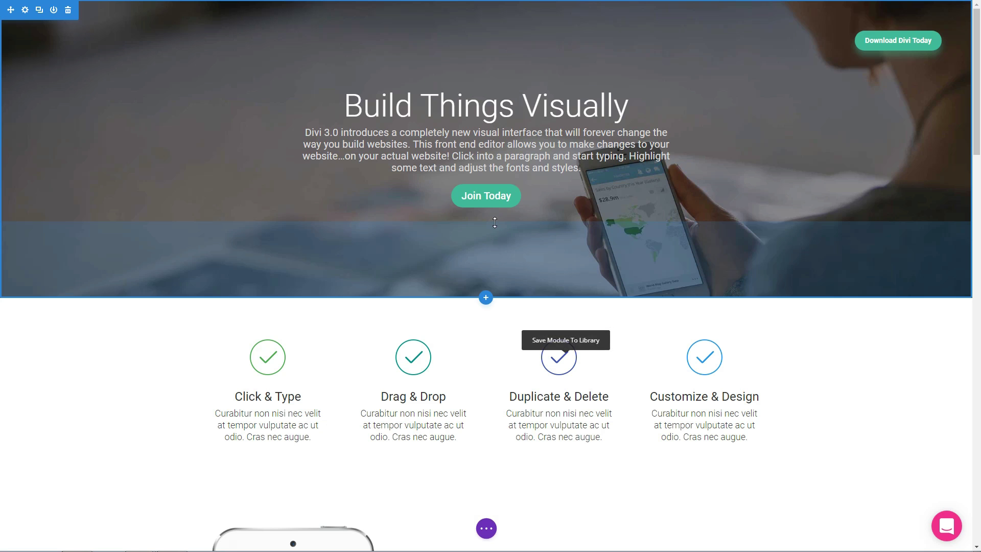
scroll(494, 223, "down", 4)
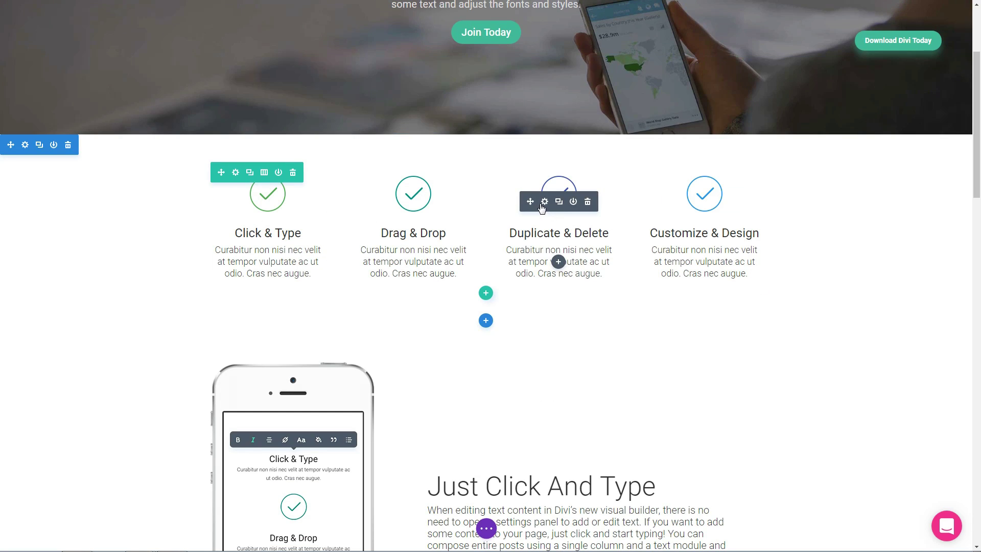
In Divi, open and close the Duplicate & Delete blurb and Just Click And Type call-to-action settings.
left_click(544, 201)
scroll(560, 257, "down", 3)
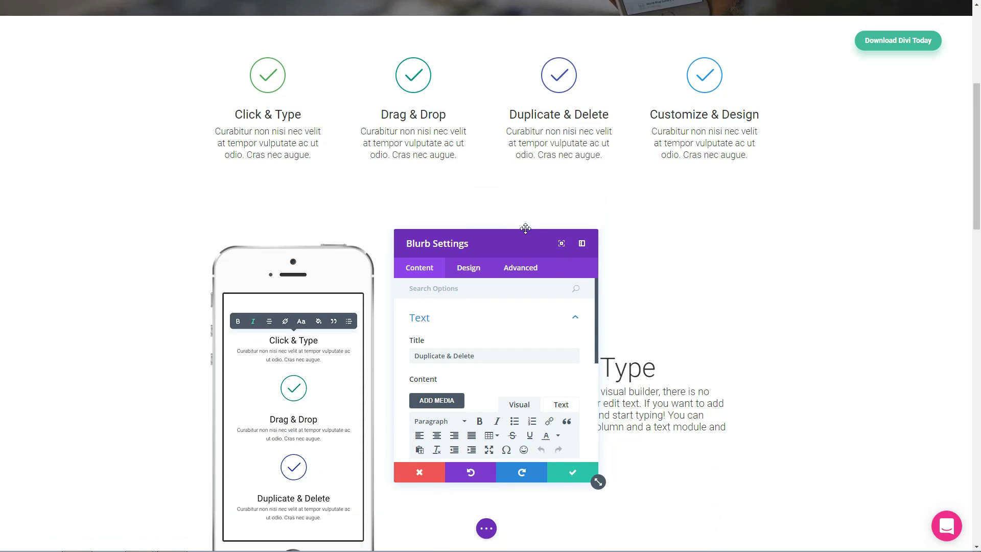
left_click_drag(477, 230, 123, 62)
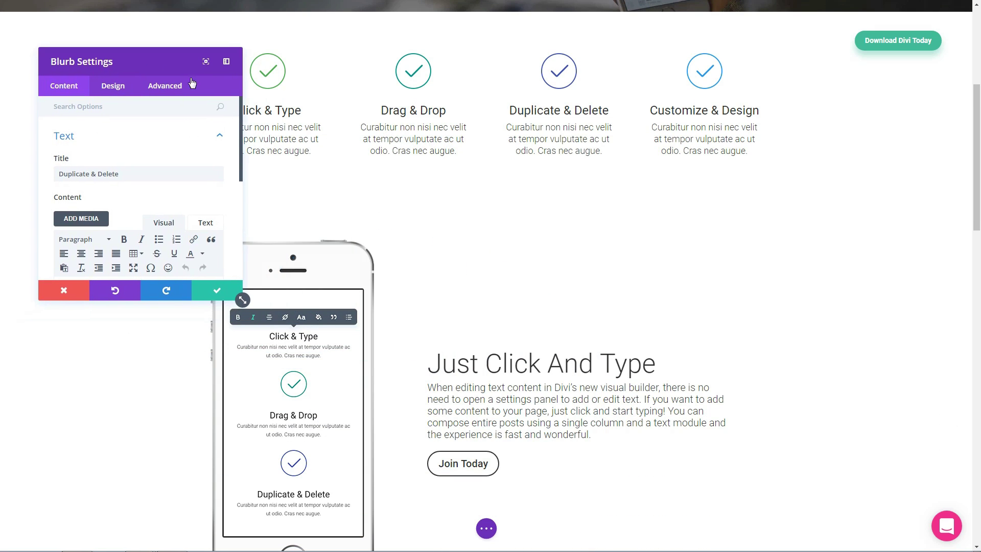
scroll(506, 241, "down", 2)
scroll(505, 242, "down", 3)
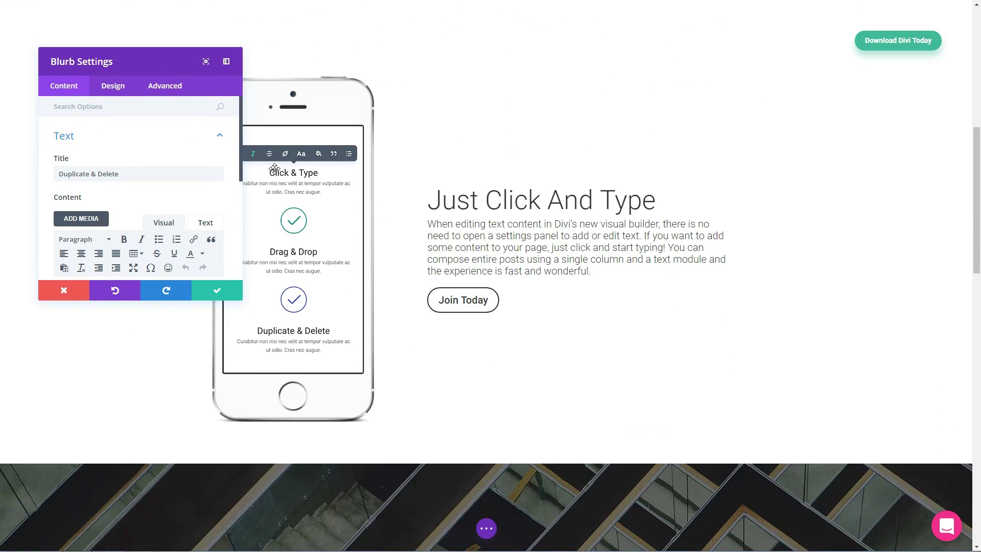
left_click(216, 293)
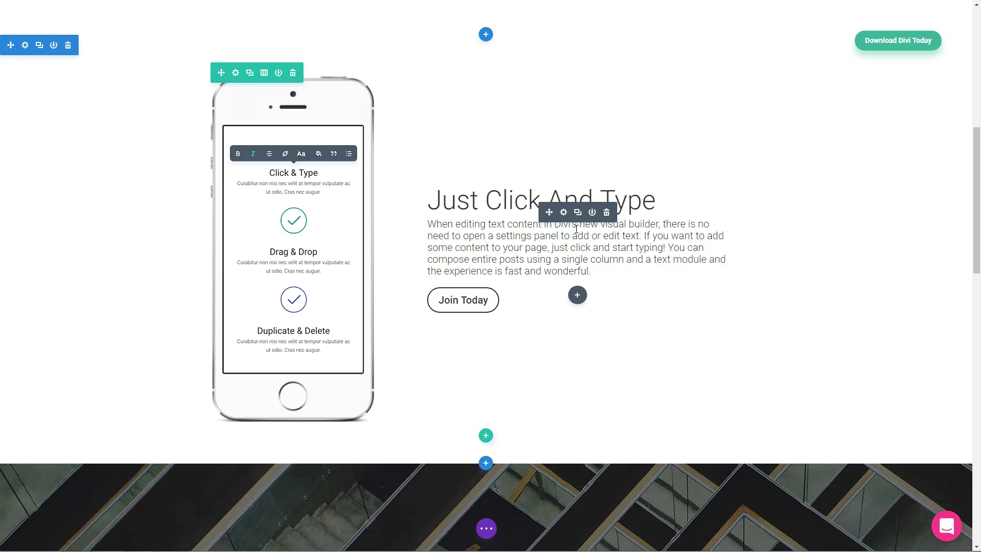
left_click(563, 212)
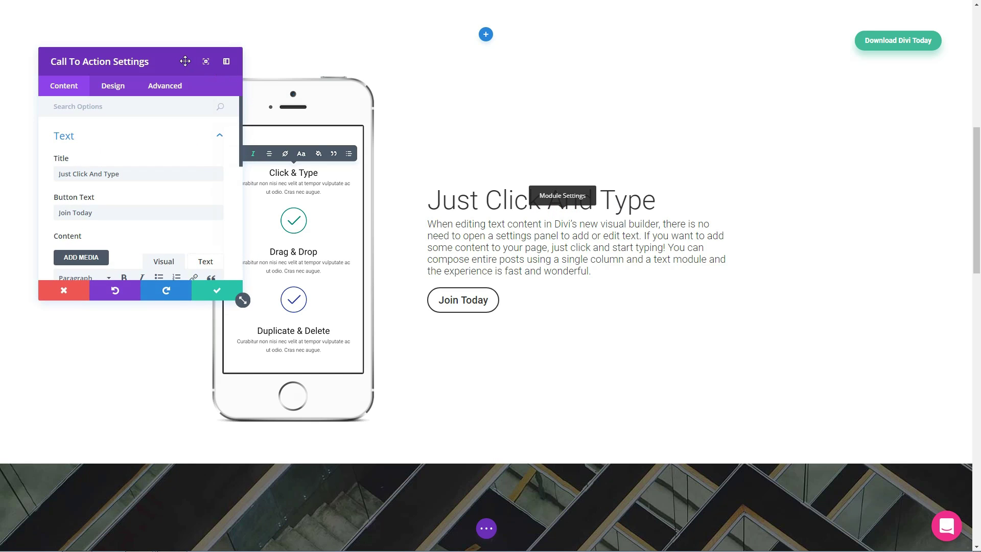
left_click_drag(184, 61, 368, 138)
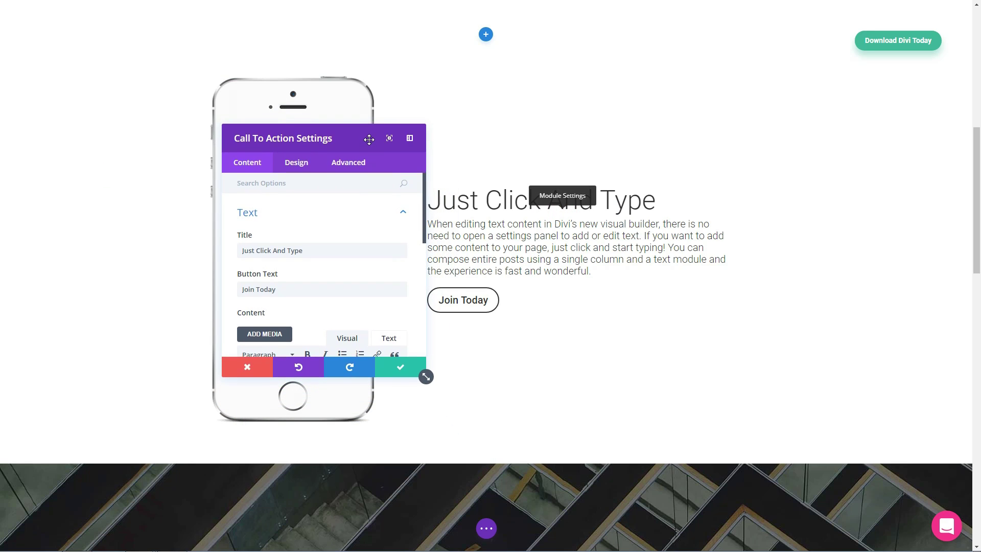
scroll(636, 339, "down", 5)
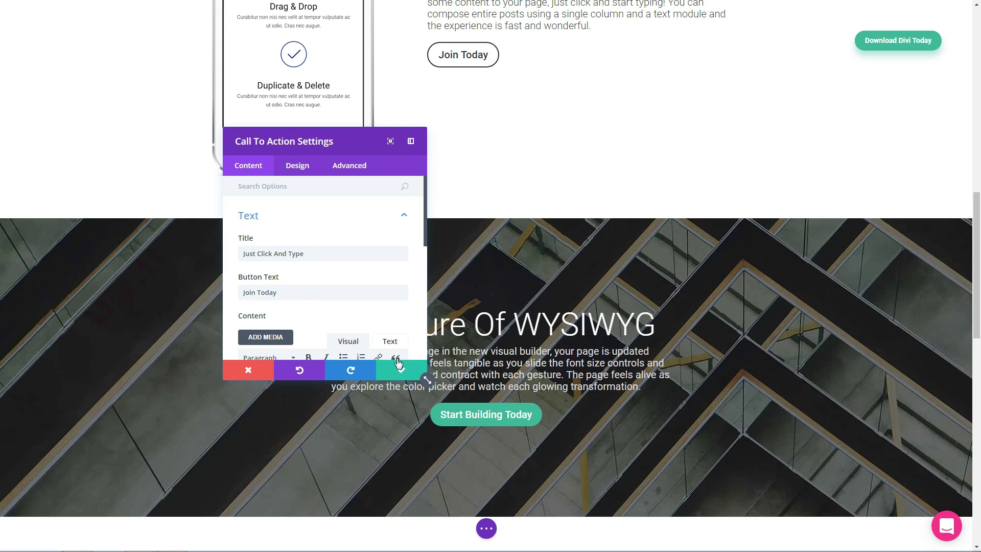
left_click(401, 370)
scroll(584, 372, "down", 3)
scroll(584, 372, "down", 3)
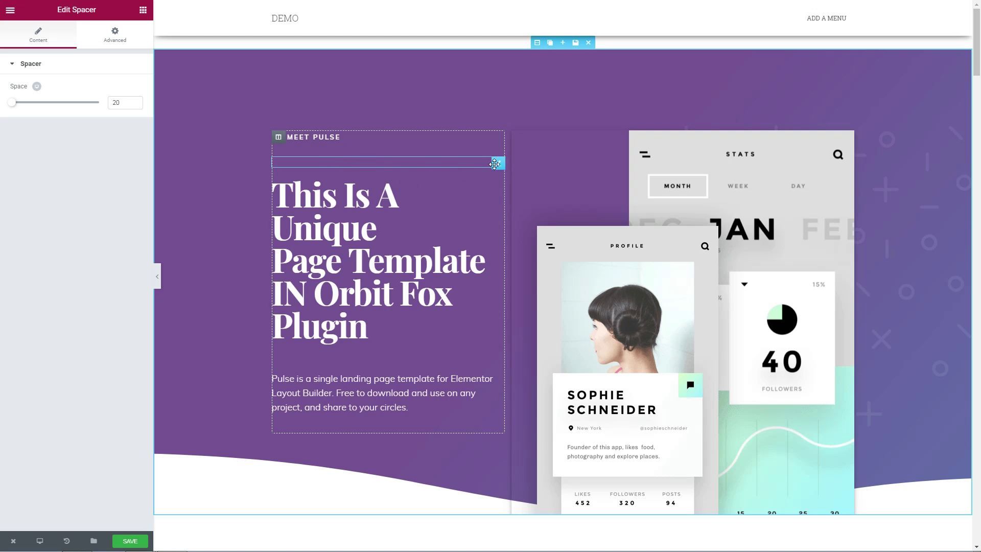
In Elementor, view the spacer's Advanced and Content options, then edit the phone-mockup image.
left_click(115, 34)
left_click(37, 35)
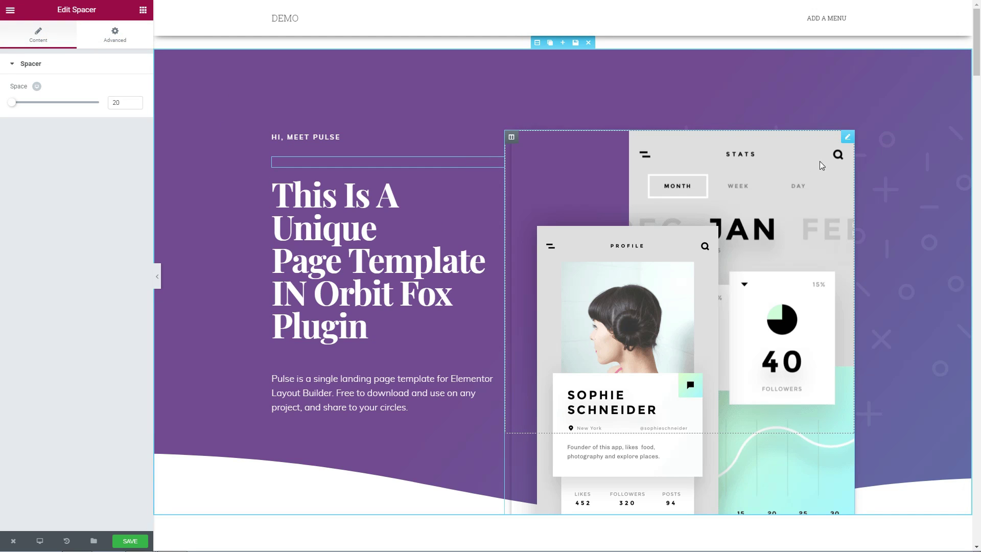
left_click(845, 137)
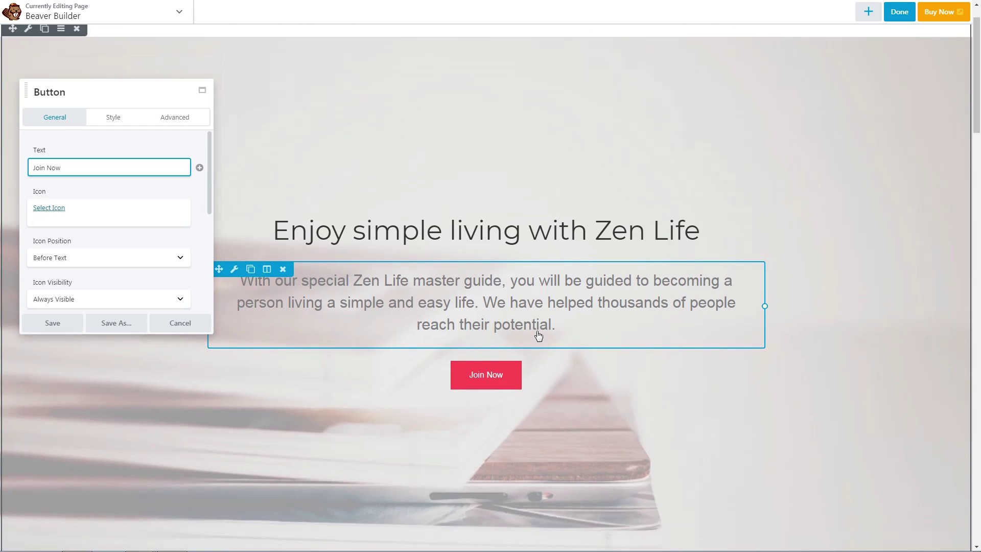
scroll(538, 335, "down", 5)
scroll(539, 335, "down", 3)
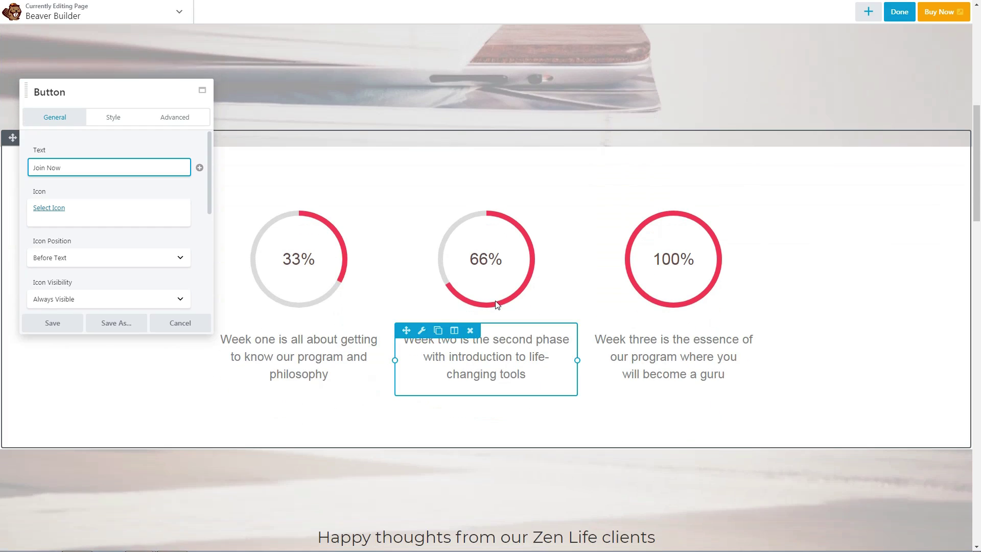
scroll(673, 307, "down", 5)
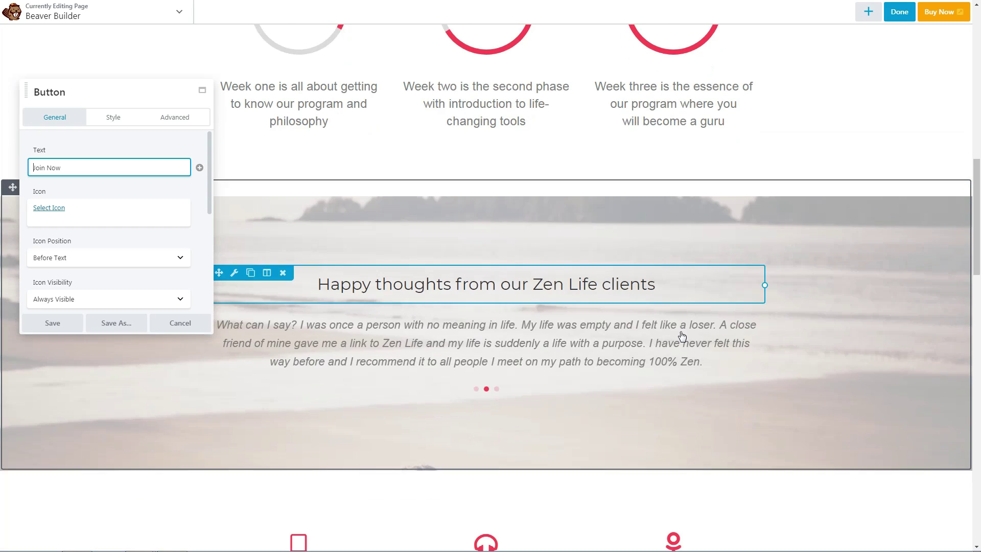
scroll(673, 337, "down", 4)
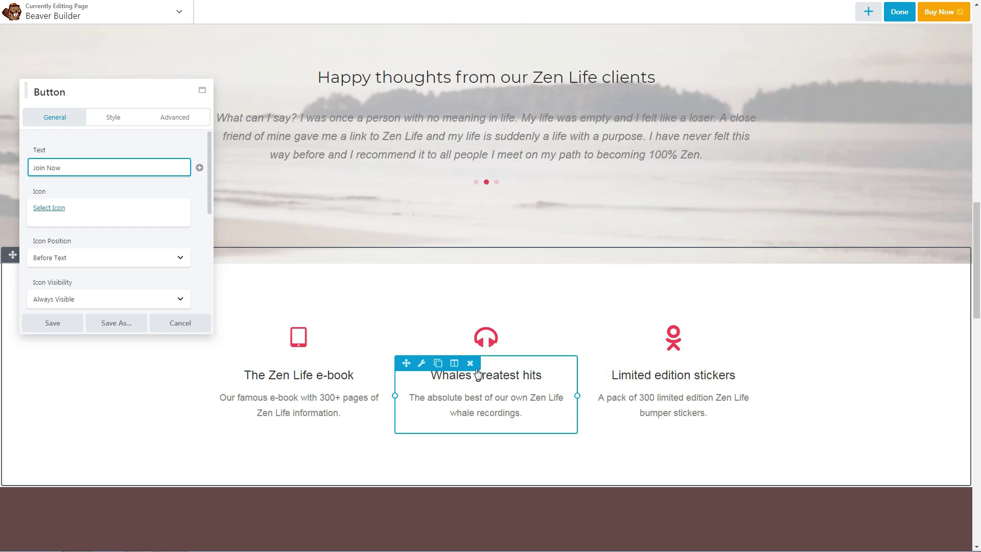
Show the Icon settings for the e-book tablet icon module on the Zen Life page.
left_click(319, 344)
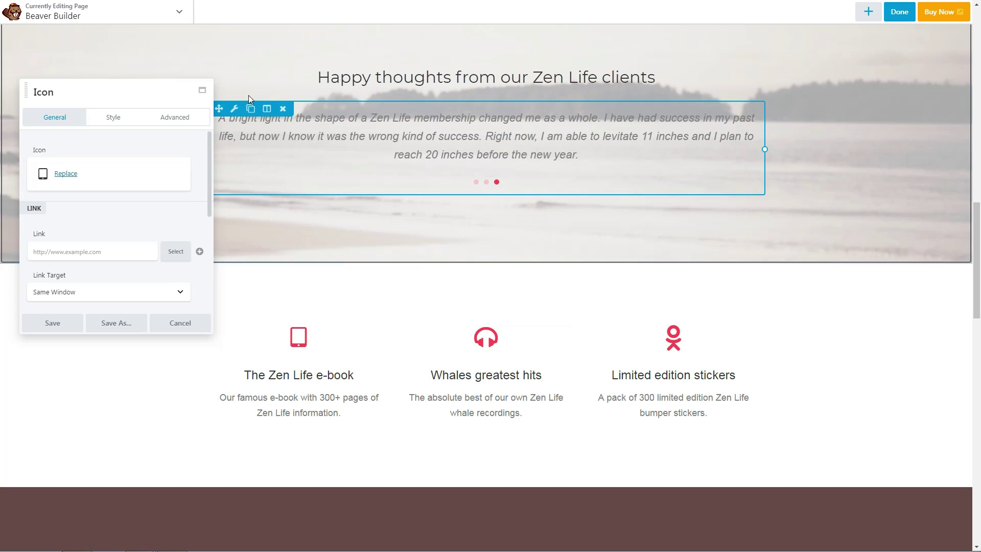
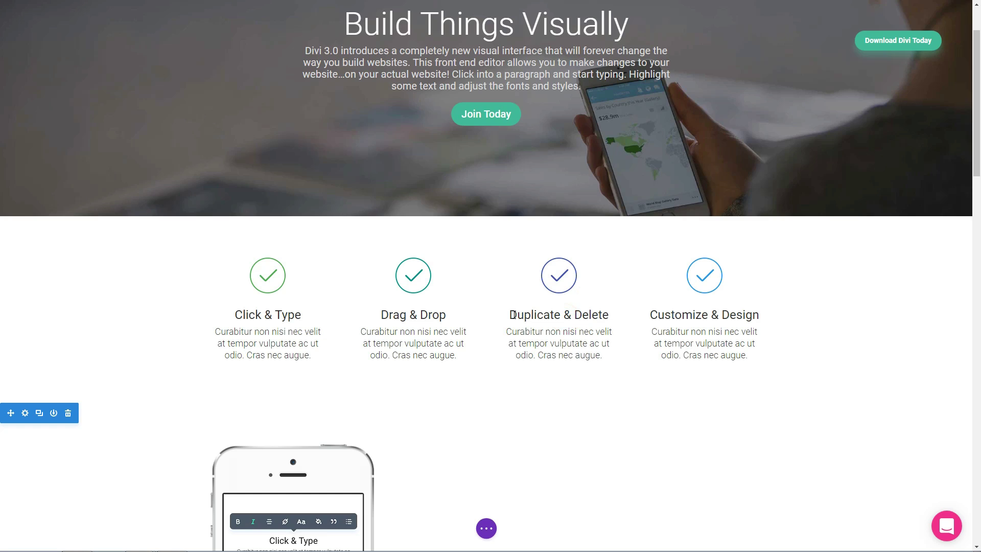
Select the 'Duplicate & Delete' heading text in Divi Builder so 'Inline Editing' can replace it.
left_click_drag(511, 314, 614, 314)
type("In")
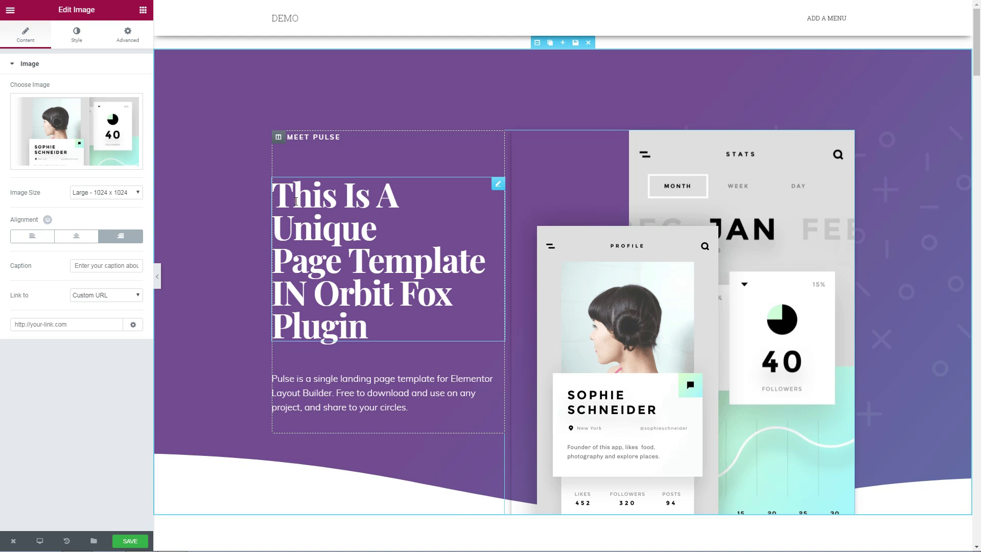
Add a new line after 'Plugin' in the hero heading and select 'Inline Editing'.
left_click(296, 199)
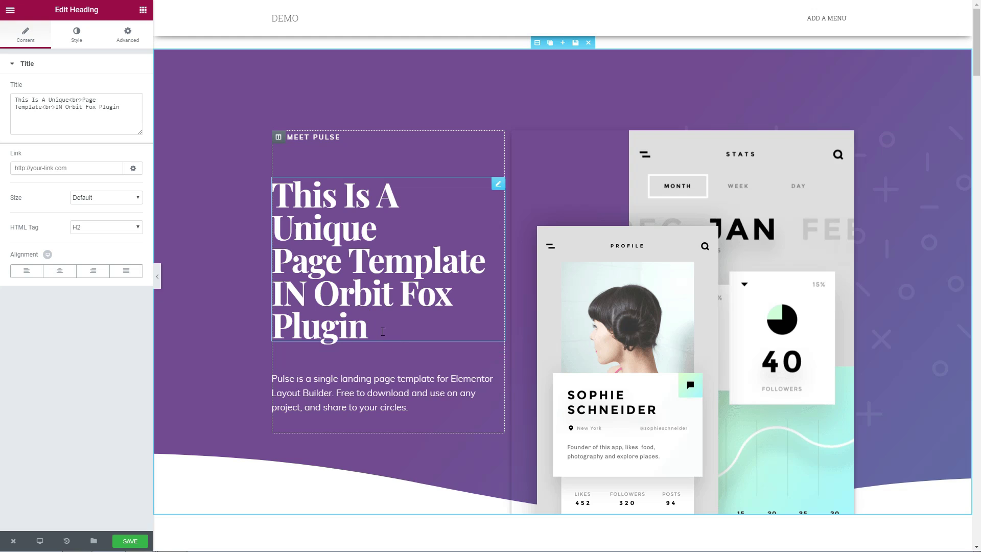
key("Return")
type("Inline Editing")
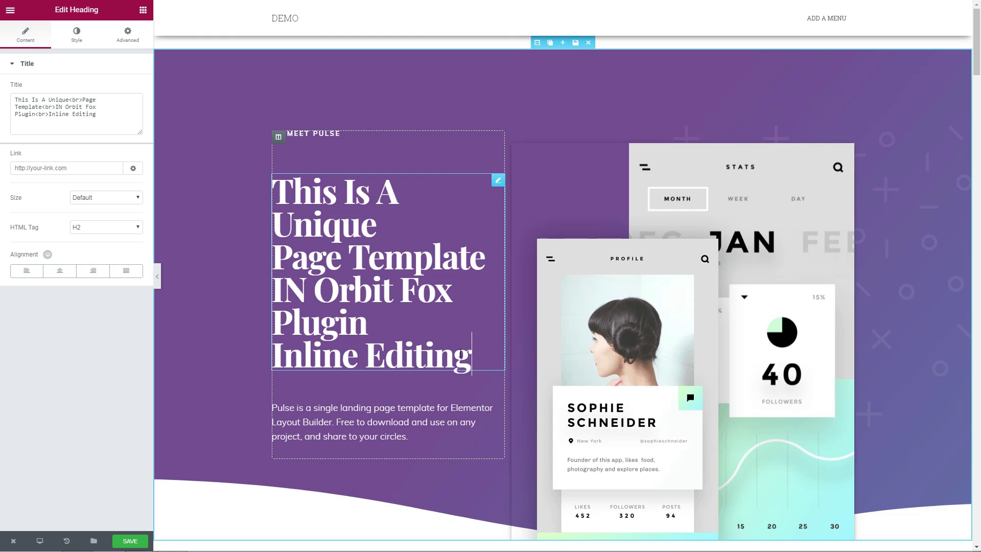
left_click_drag(470, 356, 273, 356)
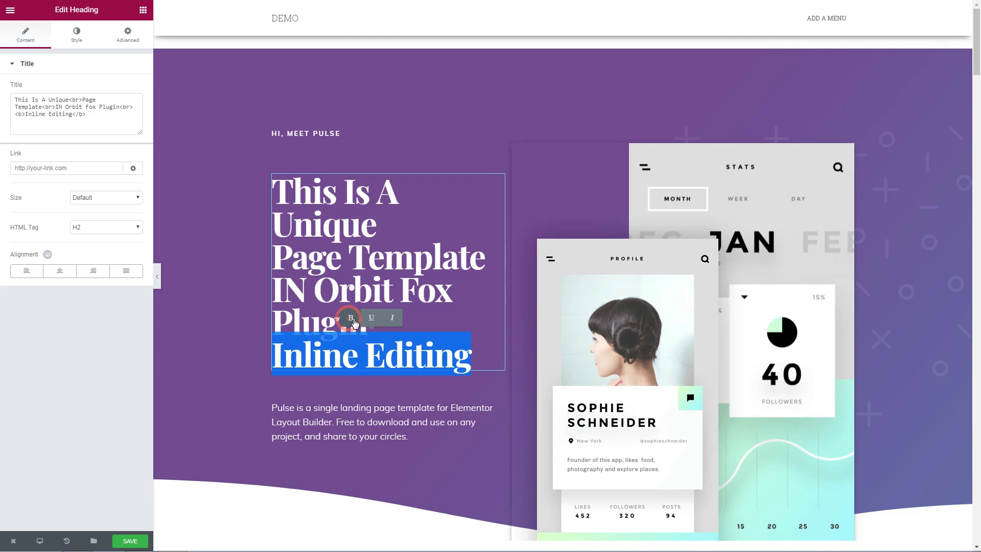
Try underline and italic on 'Inline Editing', then clear all its formatting.
left_click(372, 319)
left_click(392, 318)
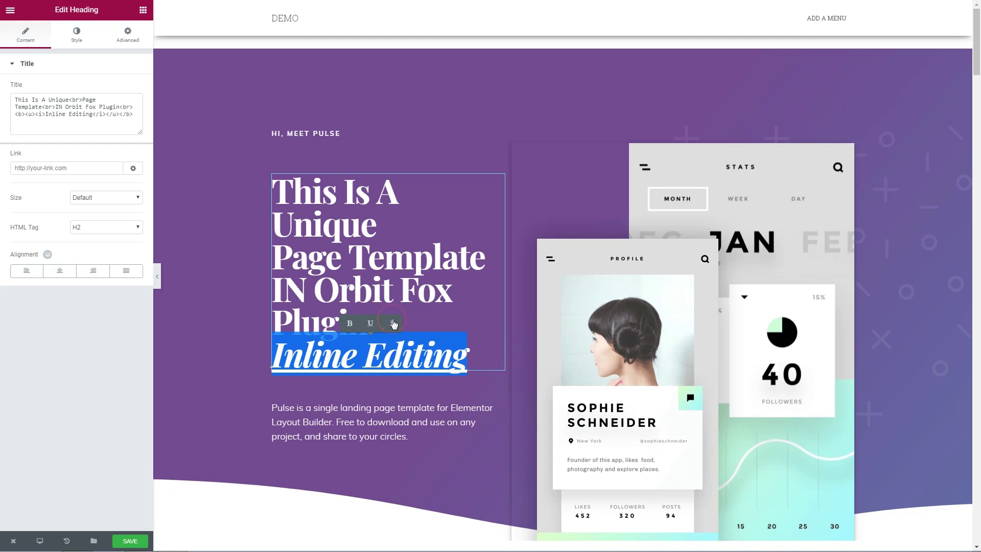
left_click(392, 322)
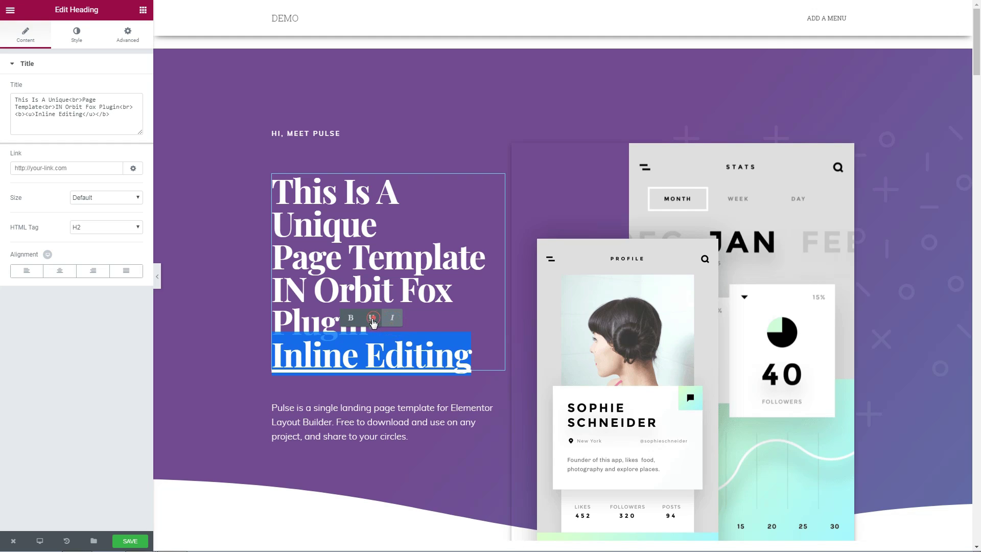
left_click(372, 318)
left_click(477, 339)
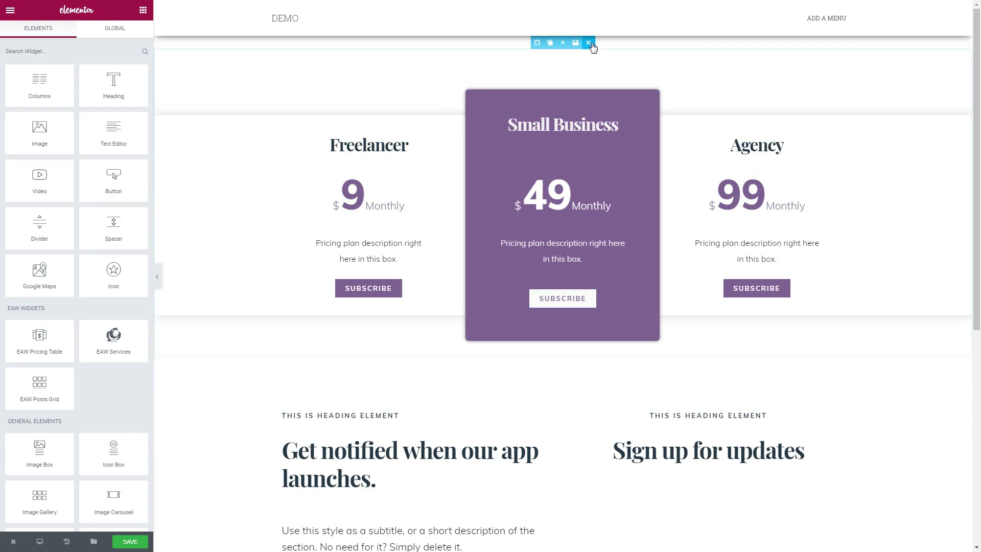
Delete the old sections and add a one-column section with a centred Heading widget.
left_click(589, 44)
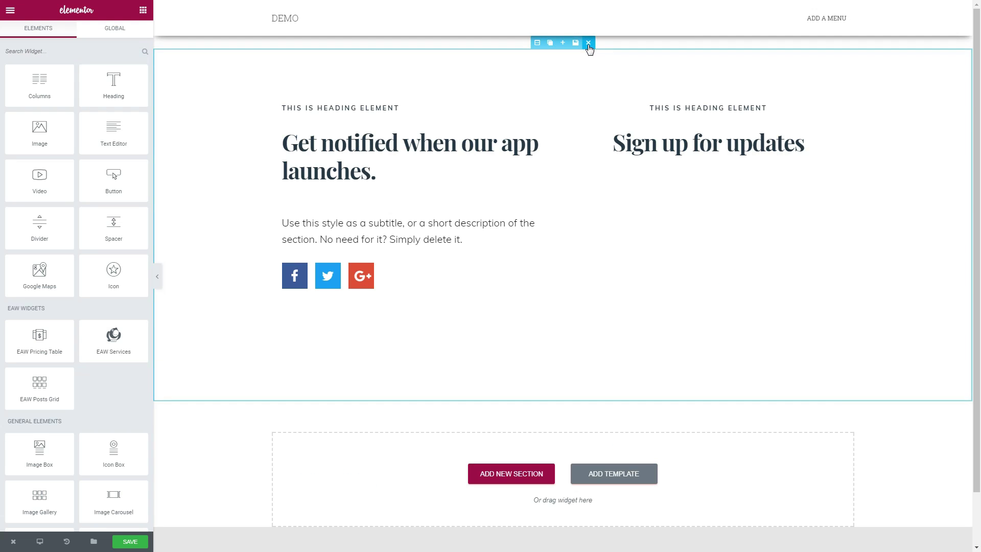
left_click(507, 107)
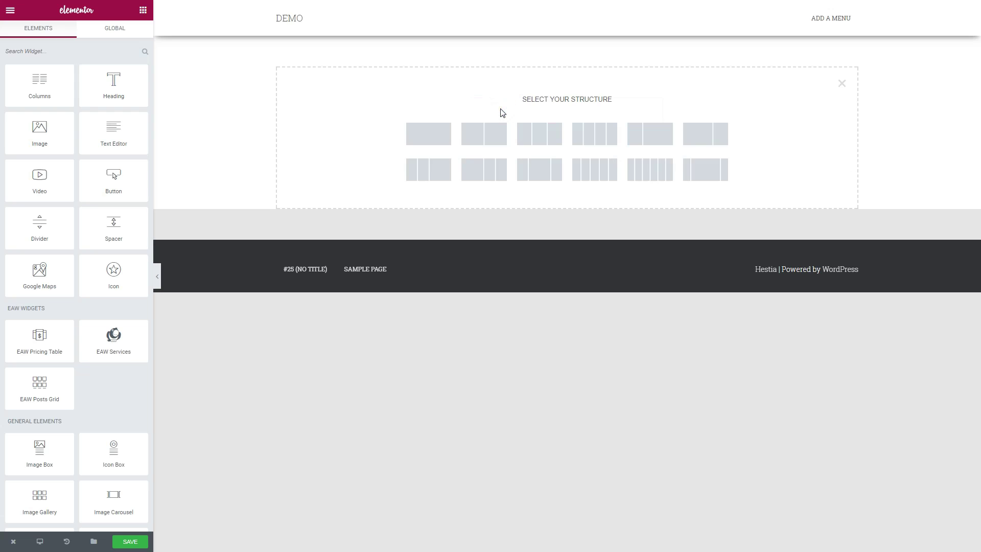
left_click(434, 135)
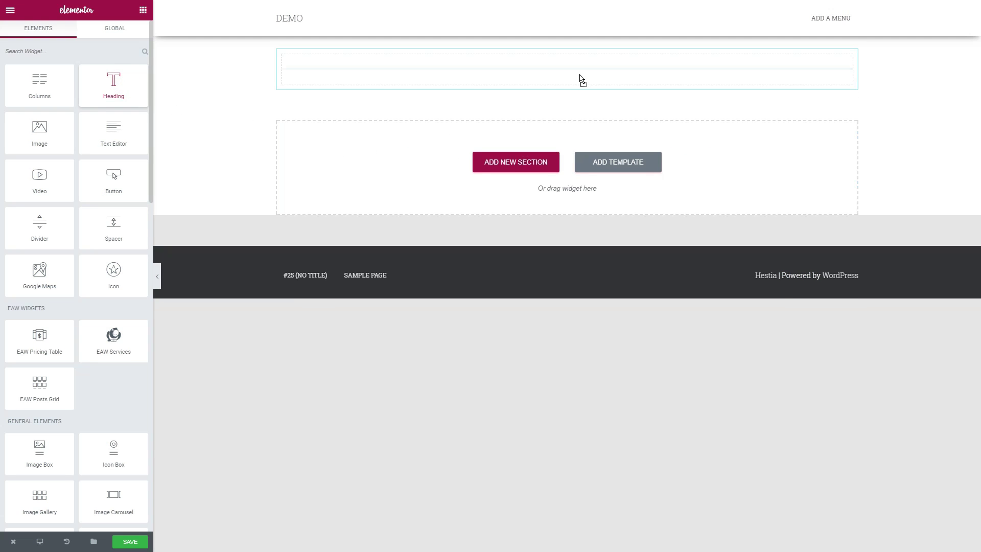
left_click_drag(554, 146, 582, 78)
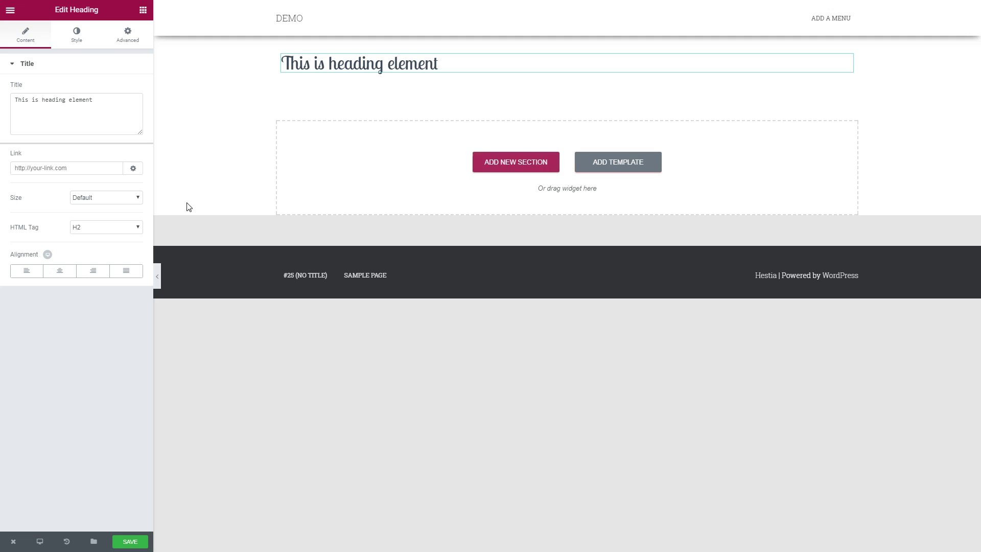
left_click(59, 270)
Add a two-column section with an Image widget in each column.
left_click(515, 161)
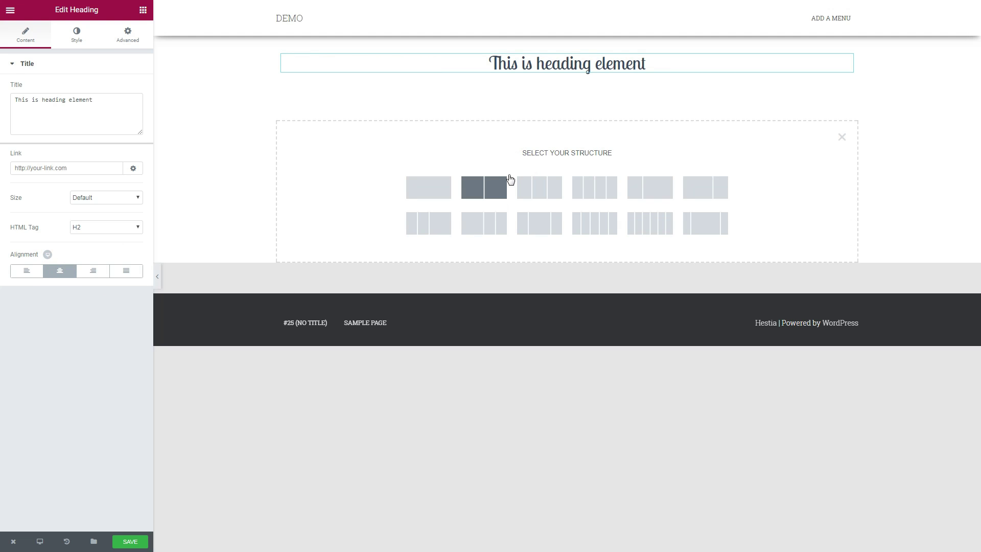
left_click(484, 187)
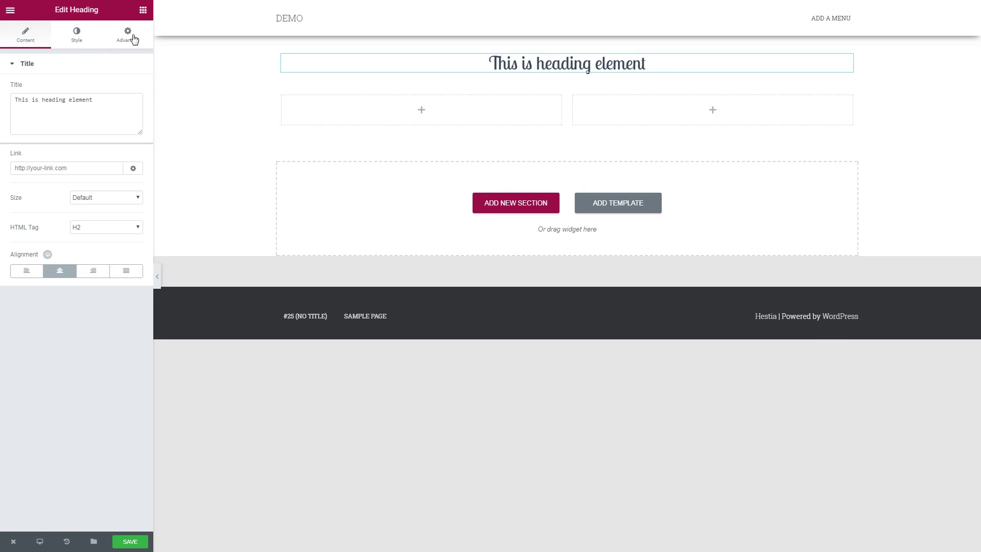
left_click(143, 9)
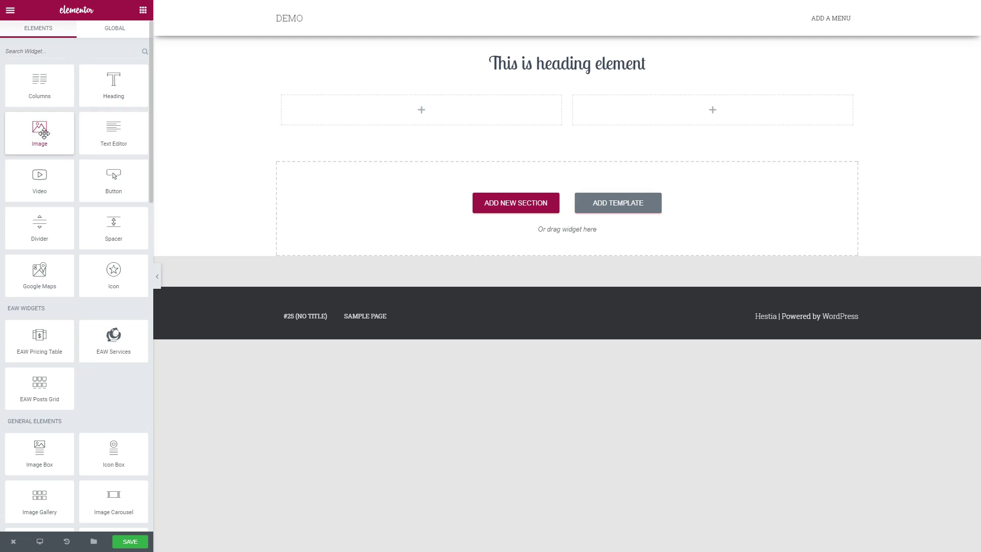
left_click_drag(39, 134, 421, 110)
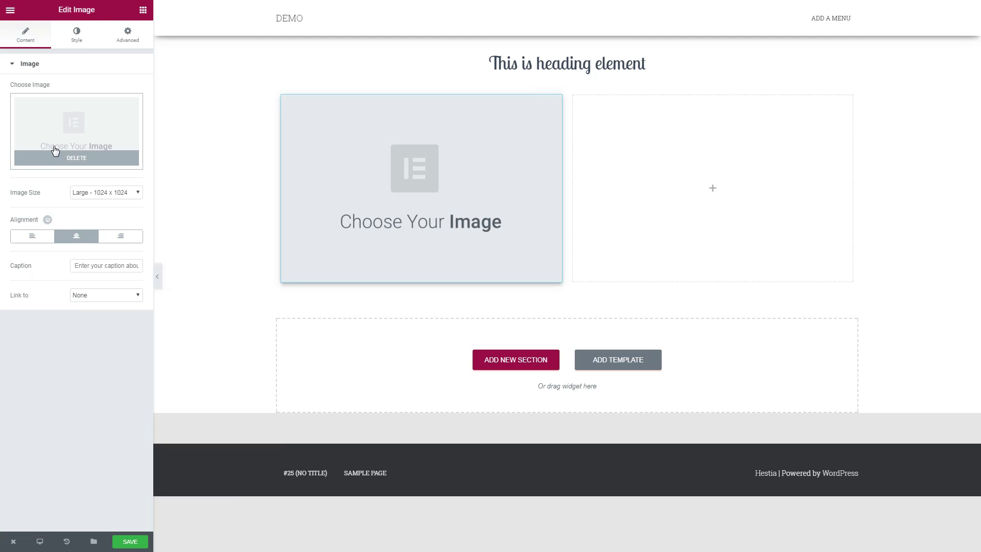
left_click(143, 10)
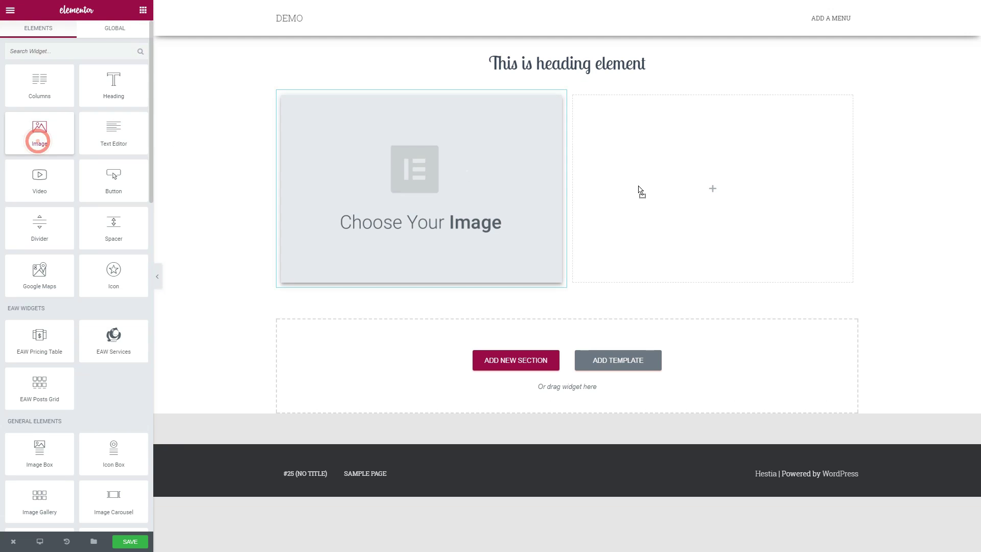
left_click_drag(39, 135, 705, 190)
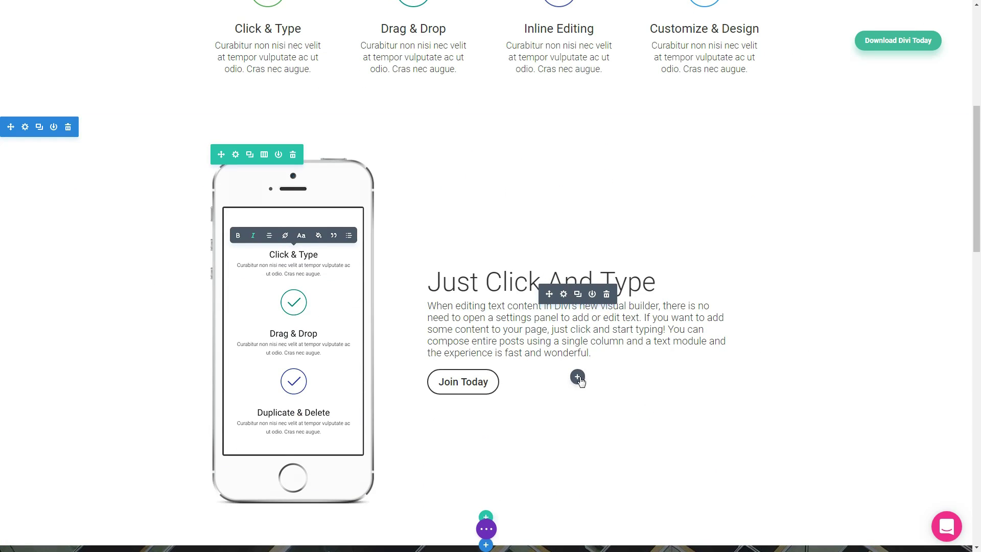
Browse Divi's Insert Module list and open the Pricing Tables module settings.
left_click(578, 378)
scroll(566, 325, "down", 3)
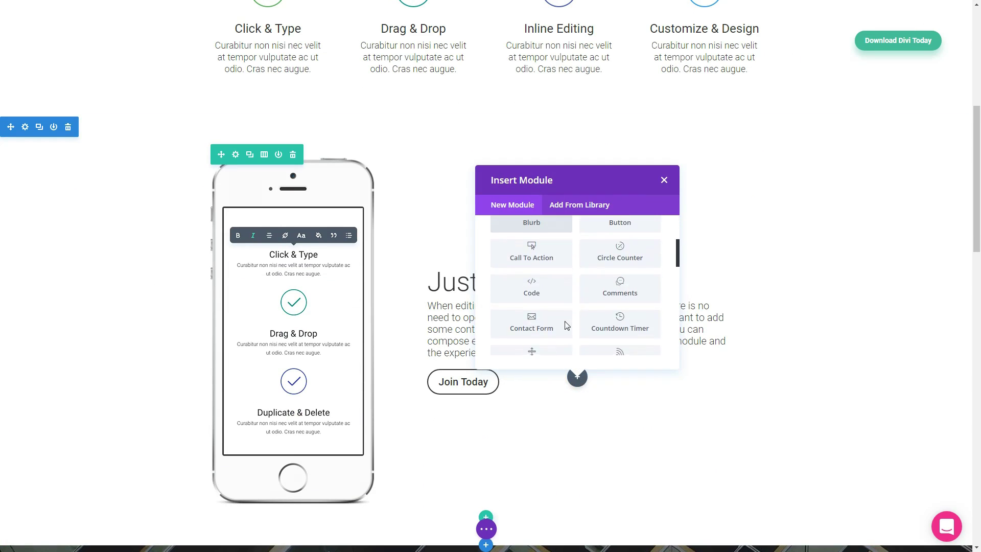
scroll(566, 325, "down", 3)
scroll(567, 325, "down", 3)
scroll(566, 325, "down", 2)
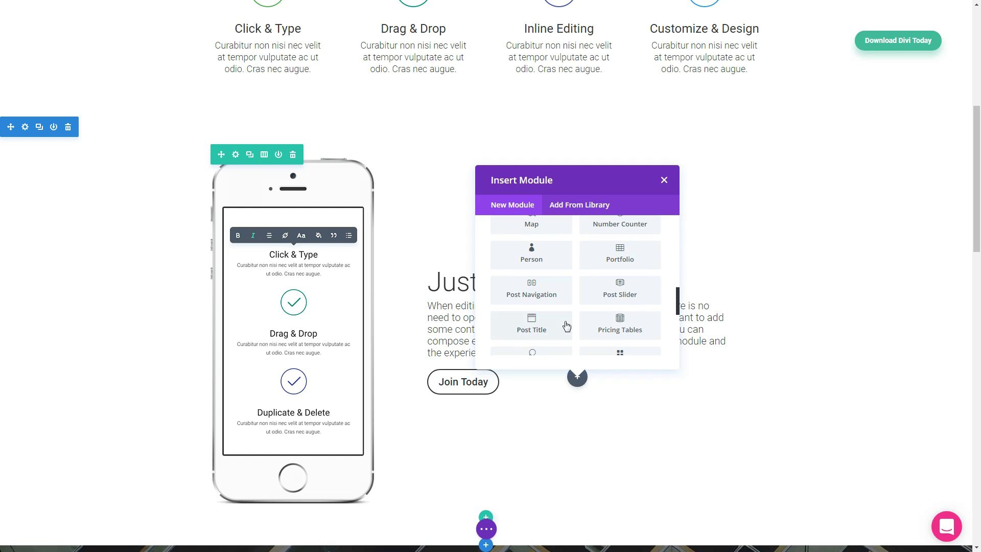
left_click(625, 325)
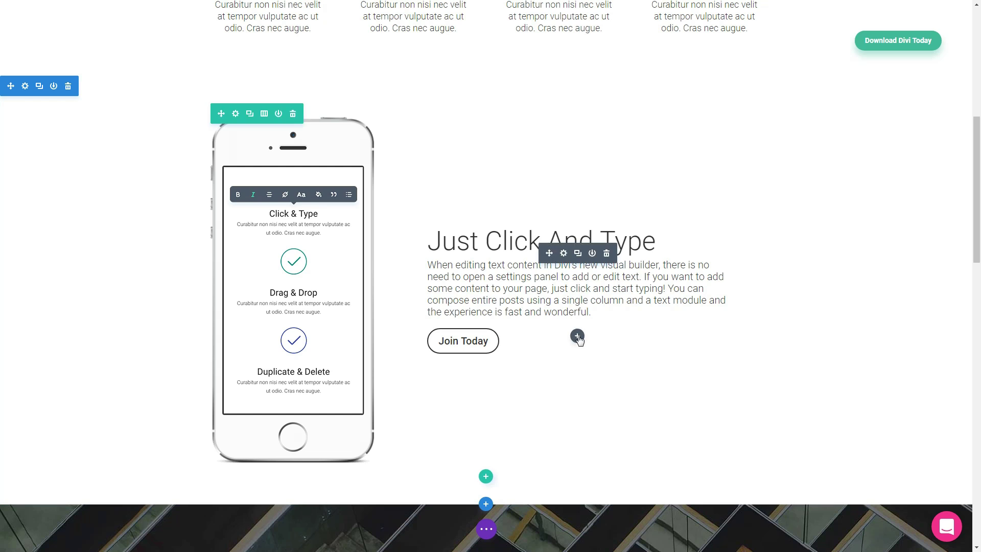
left_click(576, 336)
scroll(574, 286, "down", 5)
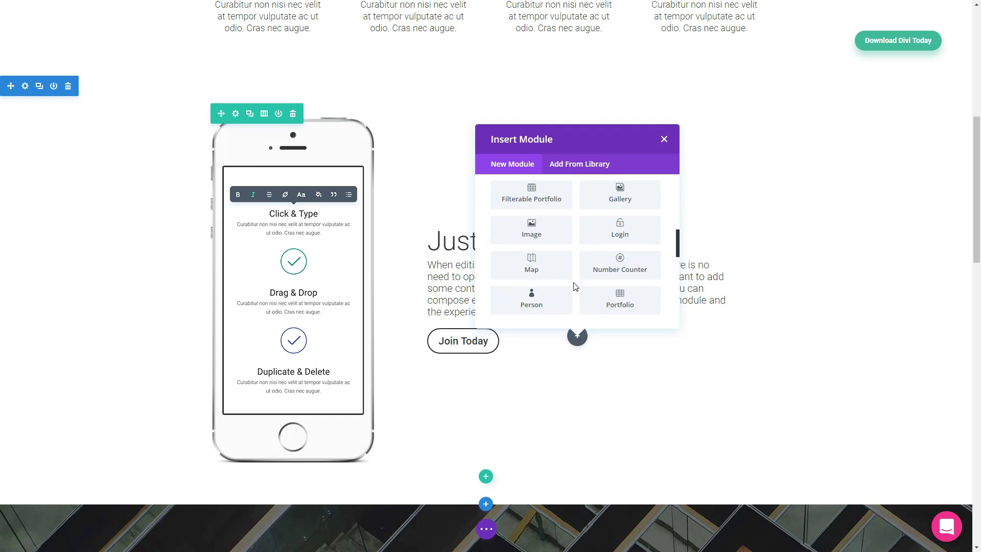
scroll(575, 287, "down", 5)
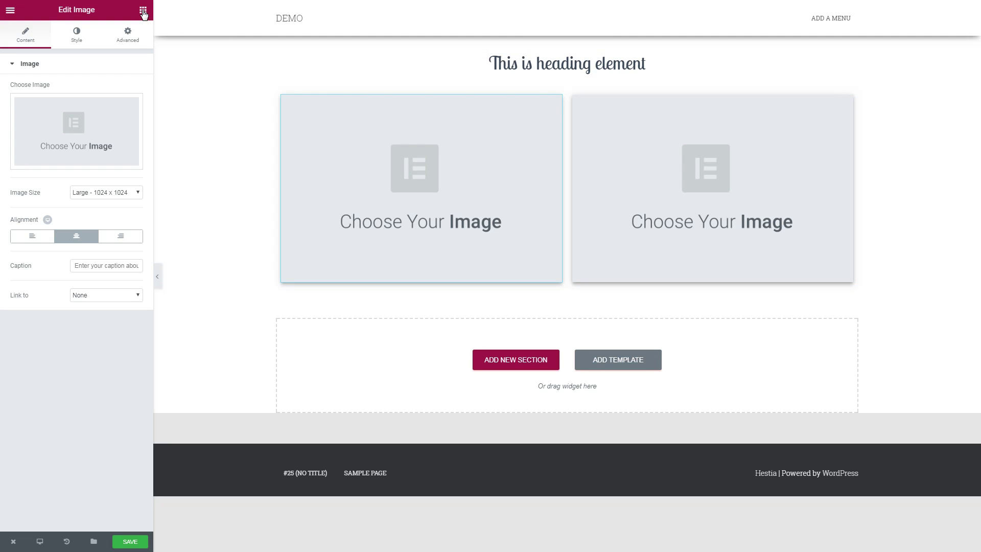
left_click(142, 11)
scroll(95, 193, "down", 5)
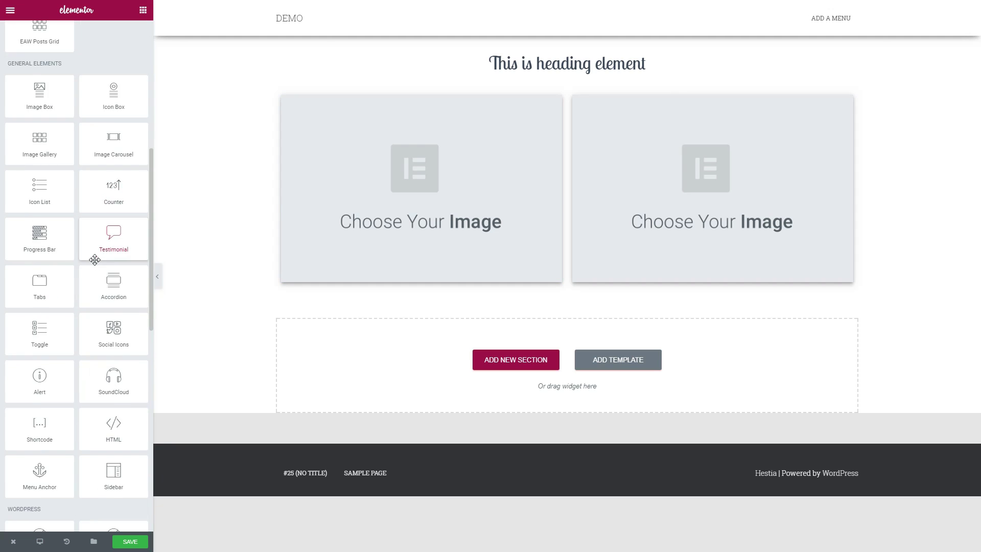
scroll(94, 259, "up", 3)
scroll(94, 268, "up", 3)
scroll(92, 275, "up", 4)
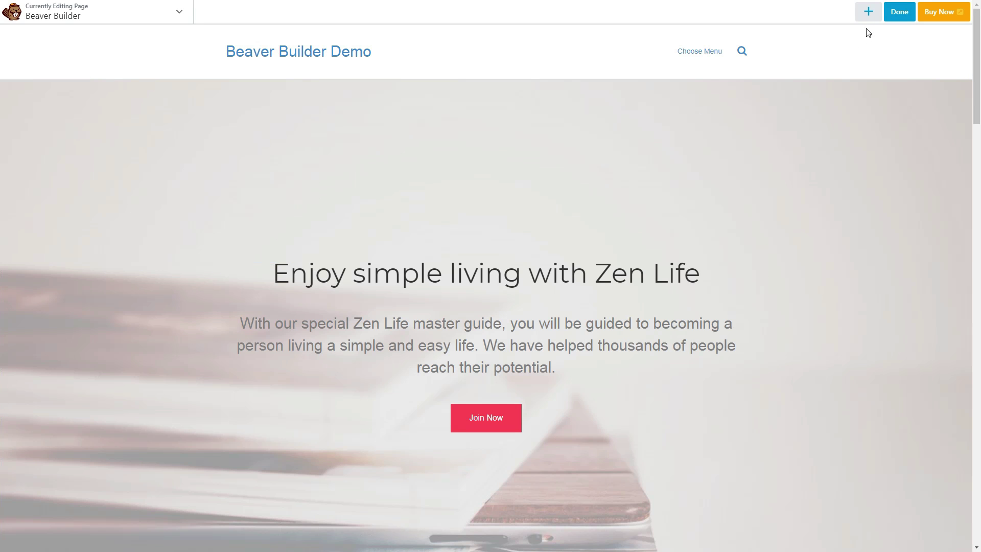
left_click(868, 11)
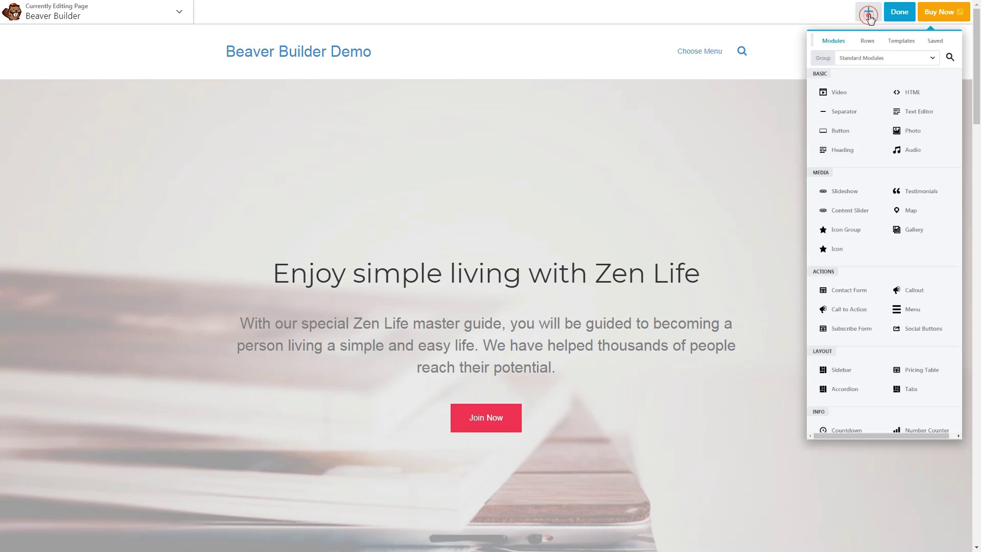
scroll(844, 192, "down", 3)
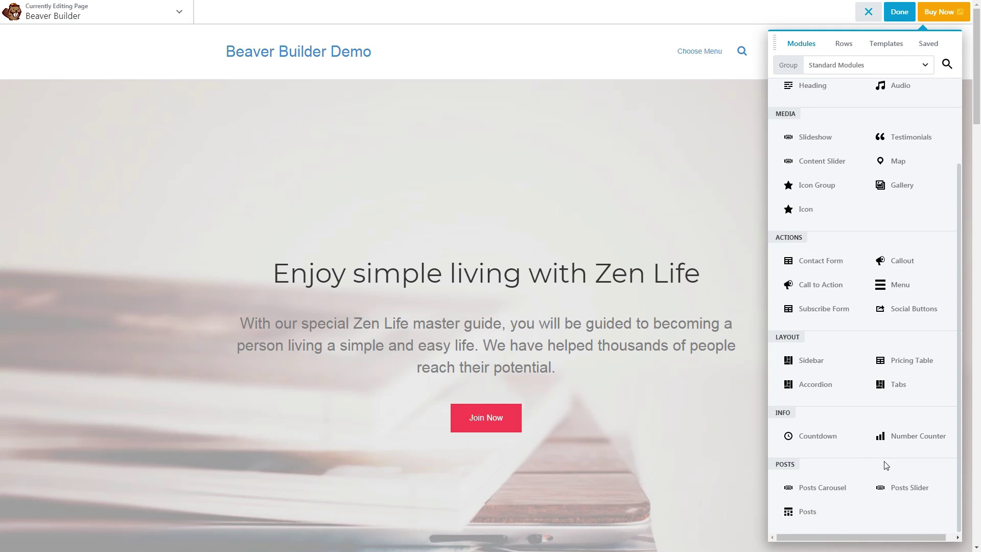
scroll(820, 307, "up", 3)
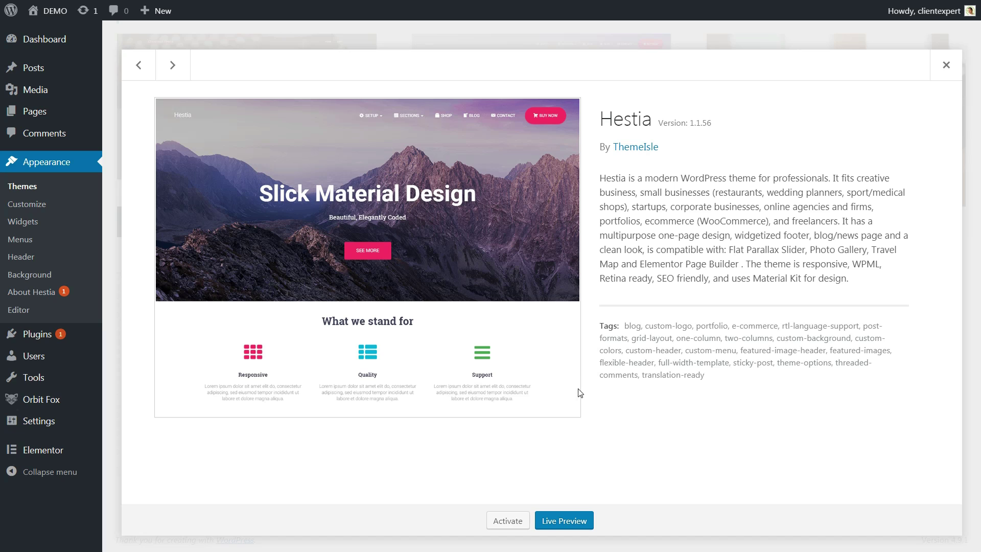
Activate the Hestia theme, then import the Pricing card from Orbit Fox's Template Directory.
left_click(508, 522)
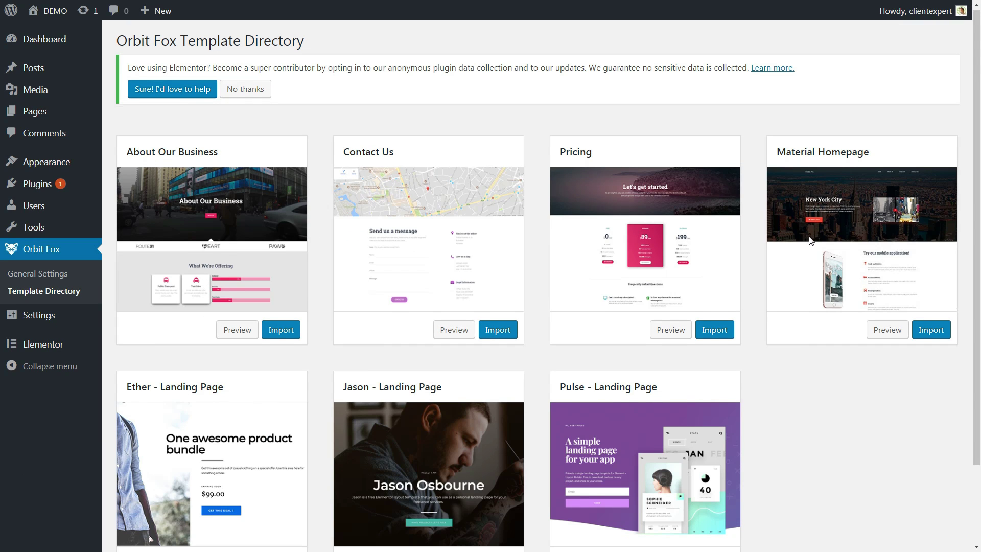
scroll(782, 236, "down", 3)
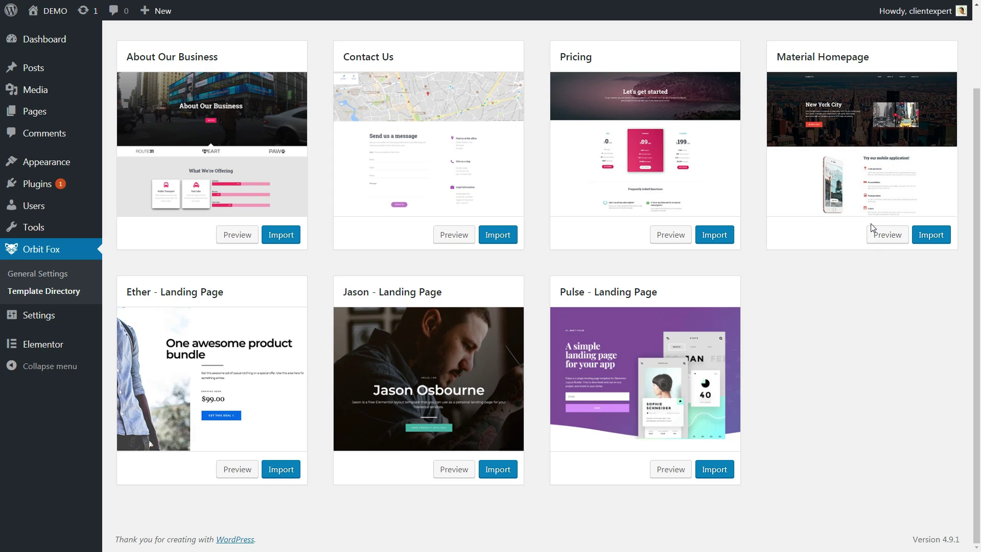
left_click(721, 240)
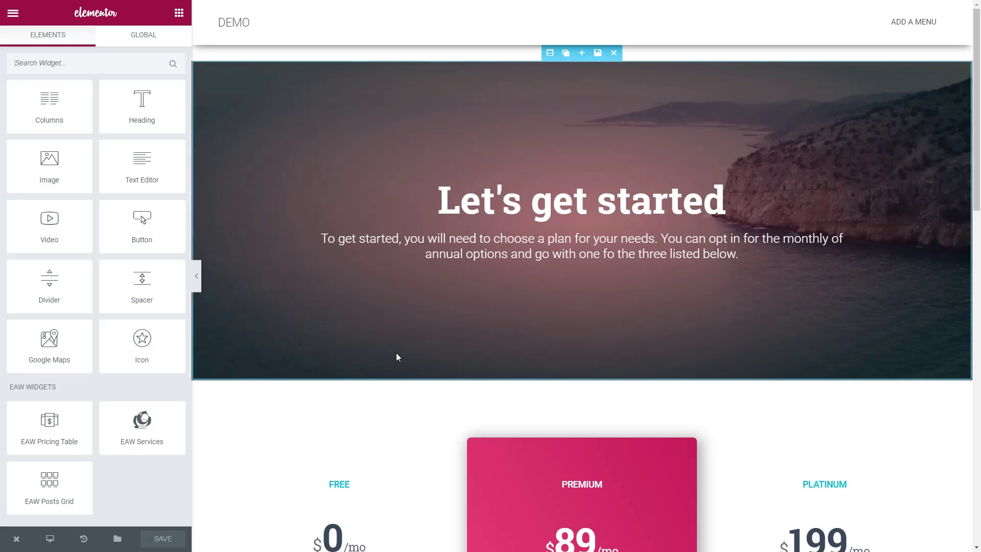
scroll(289, 245, "down", 4)
scroll(290, 245, "down", 2)
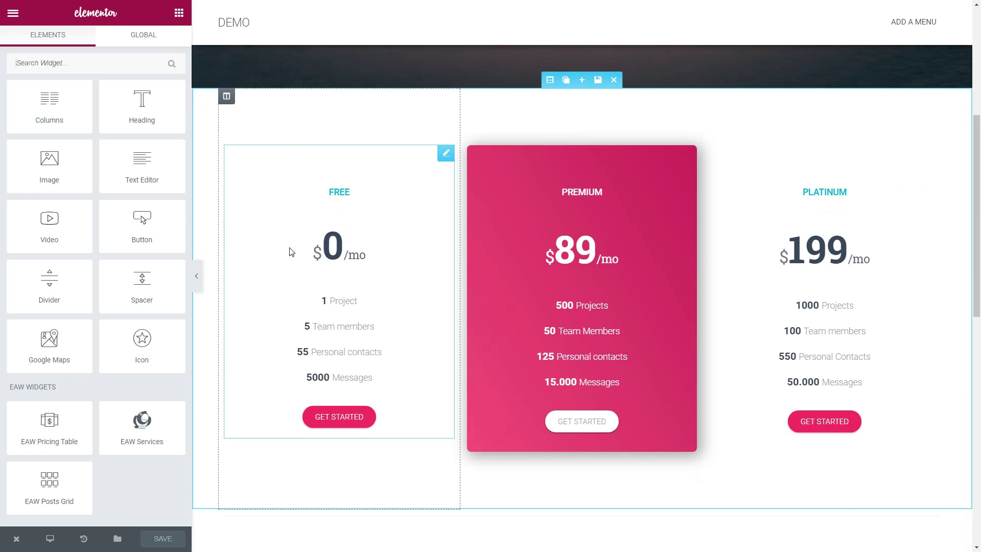
Open the FREE plan pricing table's Style settings and expand the Button section.
left_click(422, 231)
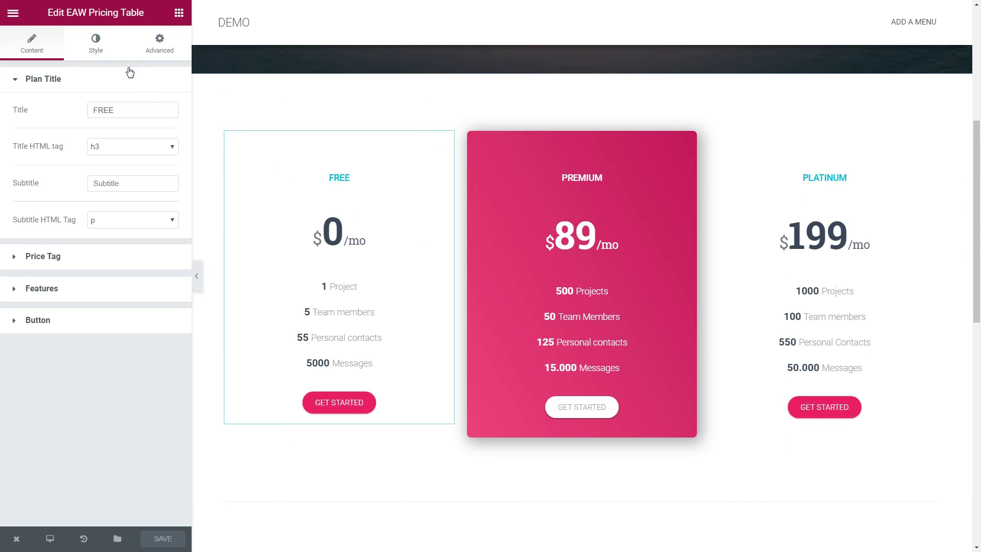
left_click(100, 54)
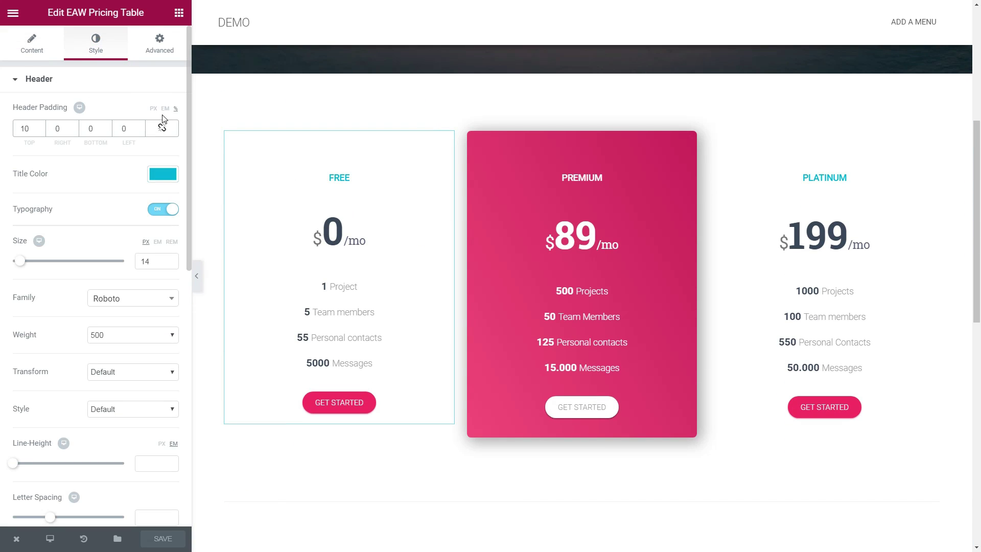
left_click(19, 82)
left_click(14, 177)
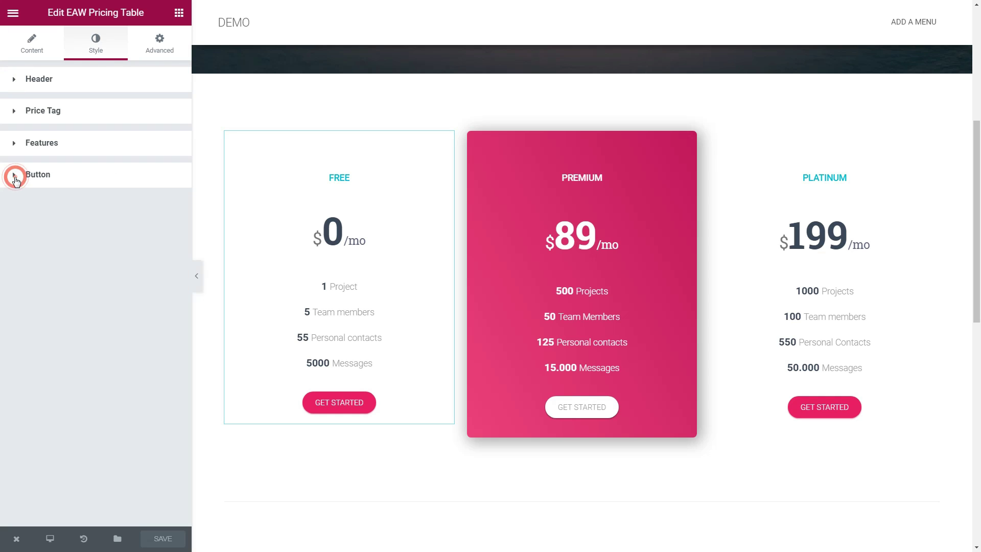
scroll(92, 306, "down", 3)
scroll(93, 307, "down", 3)
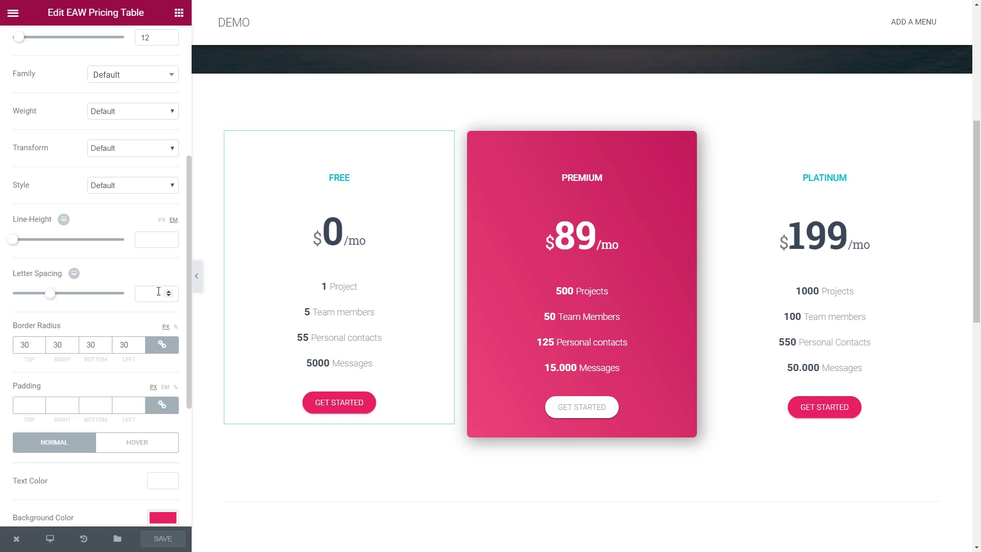
scroll(92, 307, "down", 3)
Set the Get Started button background to purple #5b04d6 and save the page.
left_click(162, 287)
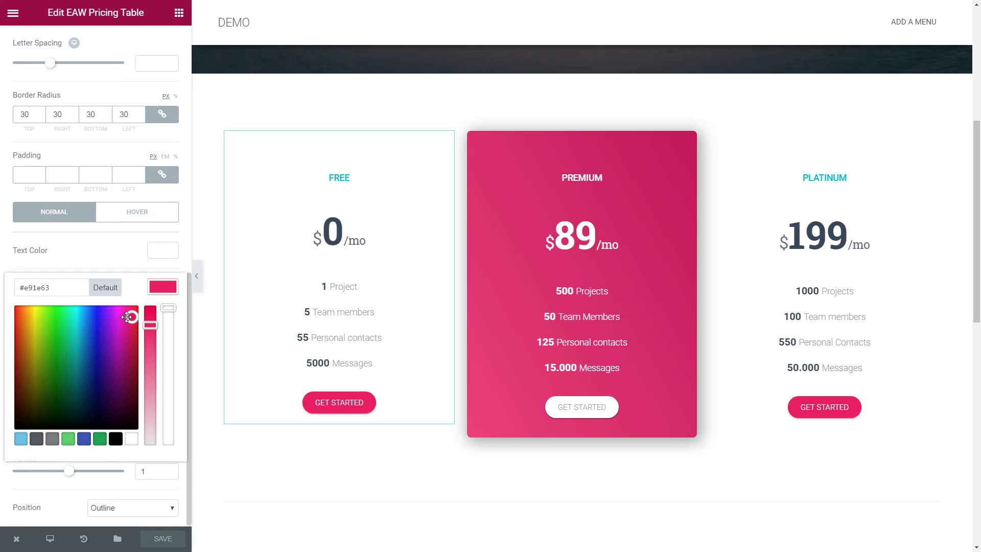
mouse_move(123, 317)
left_mouse_down()
mouse_move(40, 327)
mouse_move(103, 327)
left_mouse_up()
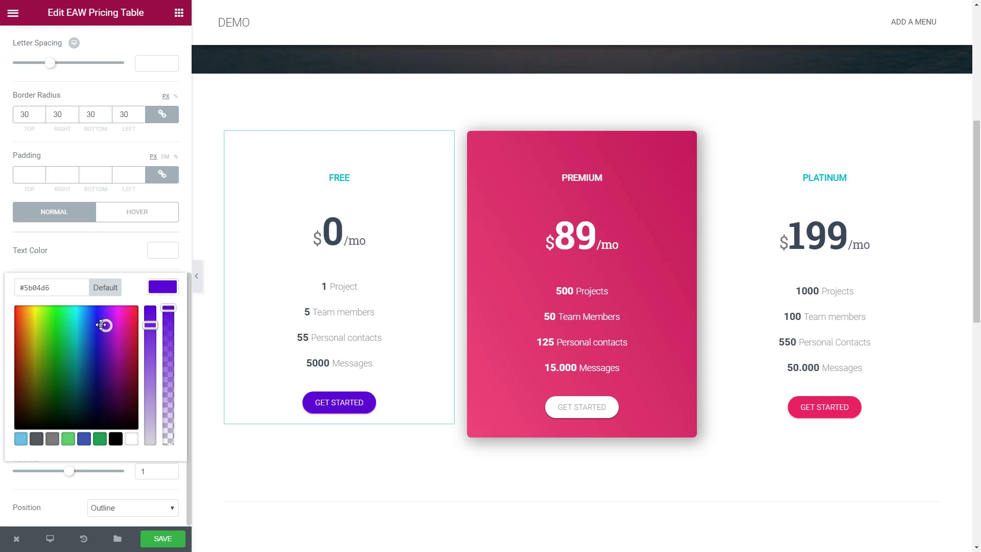
left_click(162, 539)
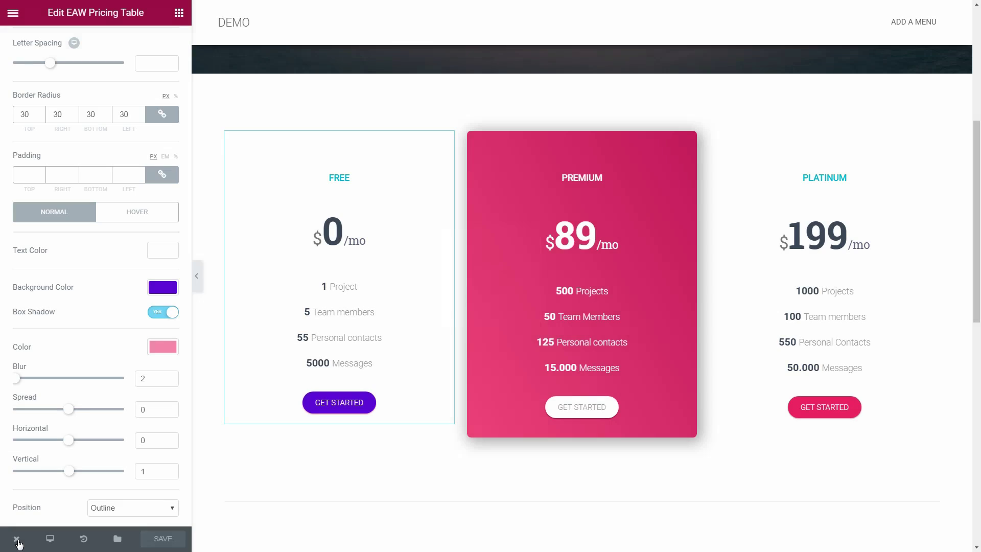
left_click(18, 539)
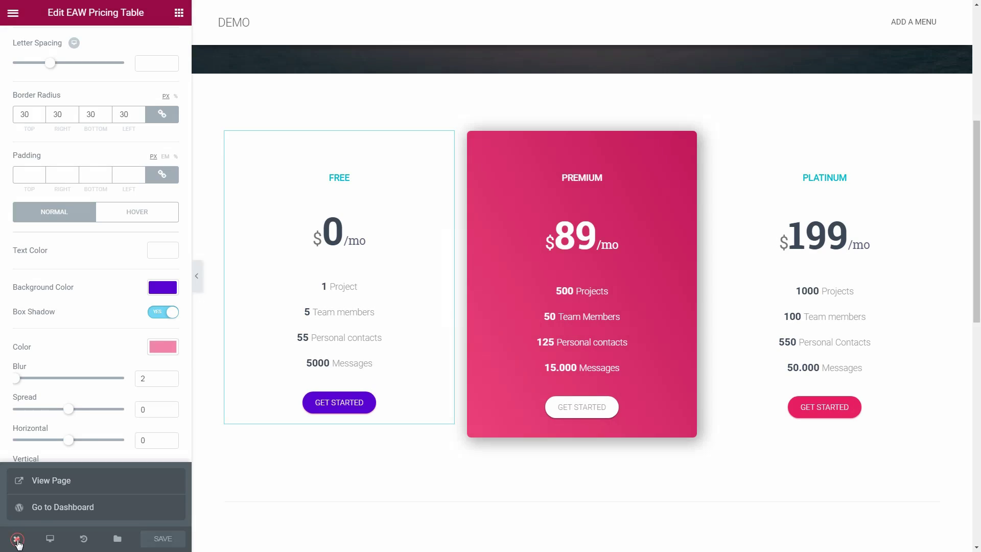
From the dashboard, search plugins for 'elementor addons &' and update Elementor Addons & Widgets.
left_click(48, 510)
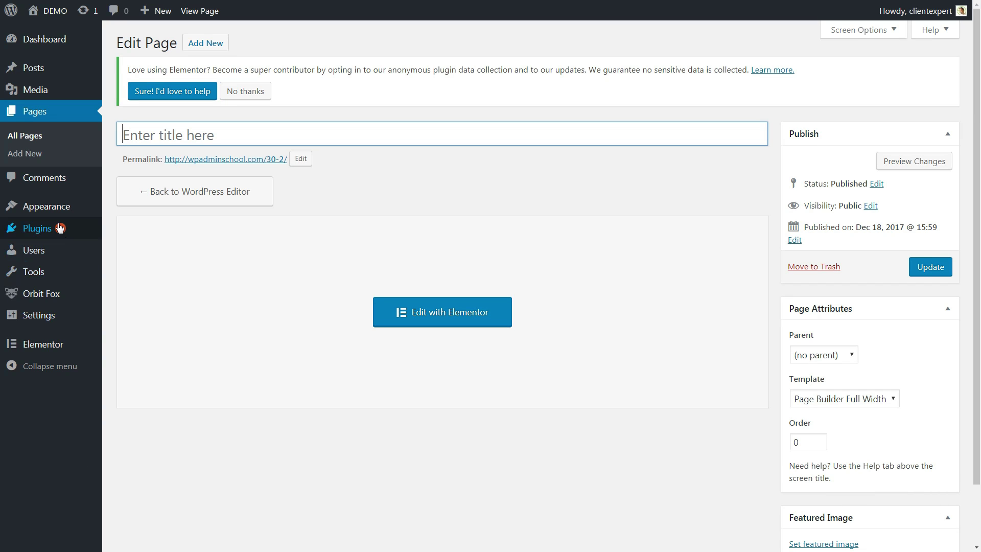
mouse_move(37, 228)
left_click(136, 249)
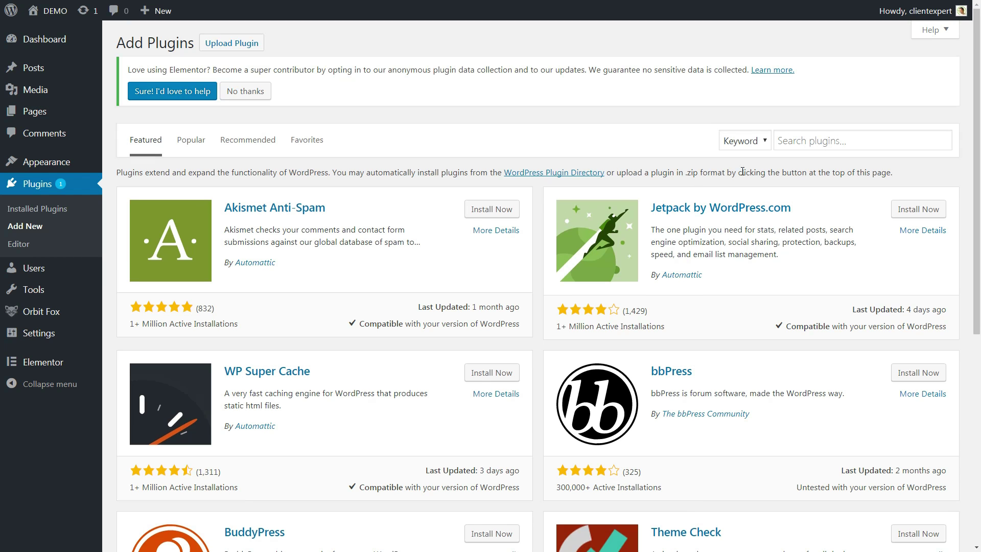
left_click(826, 142)
type("entor a")
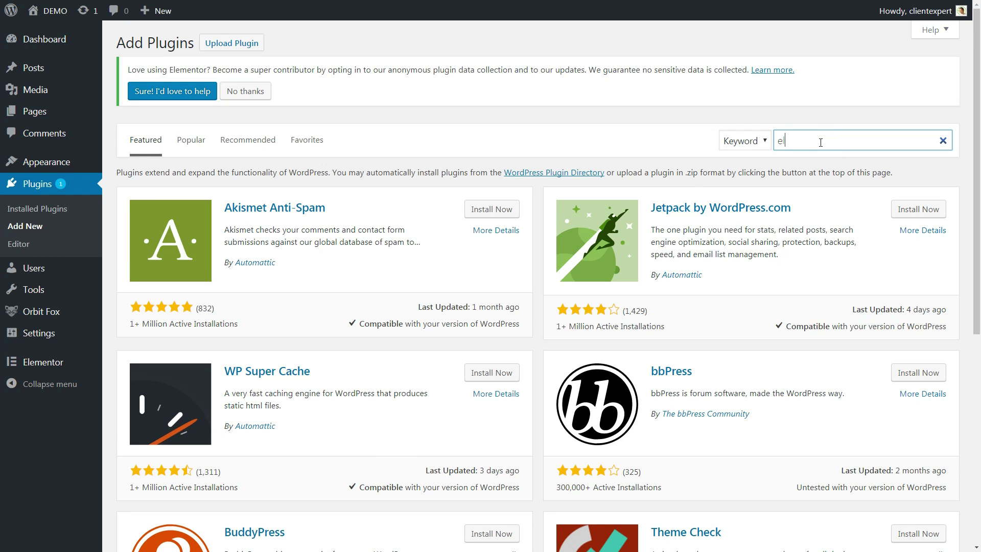
type("ddons &")
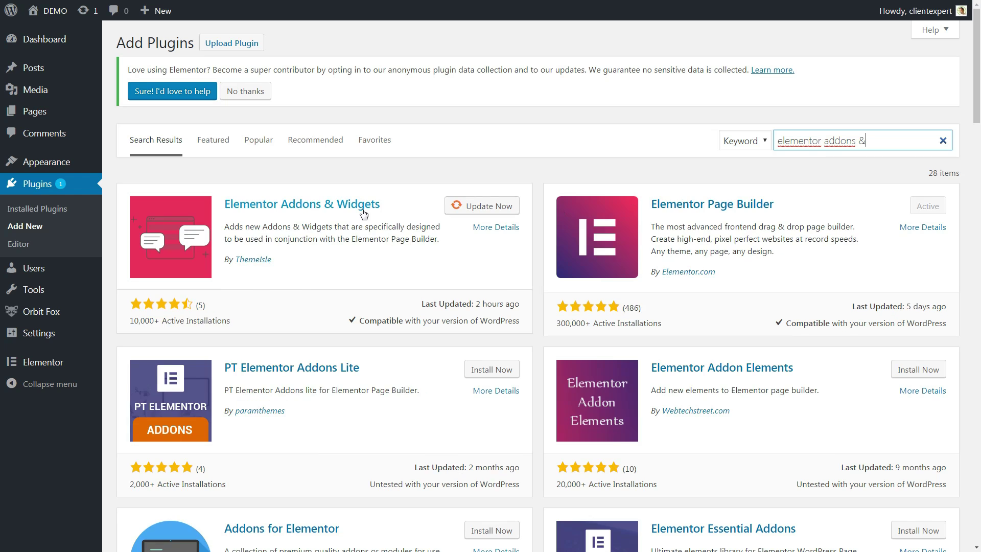
left_click(477, 207)
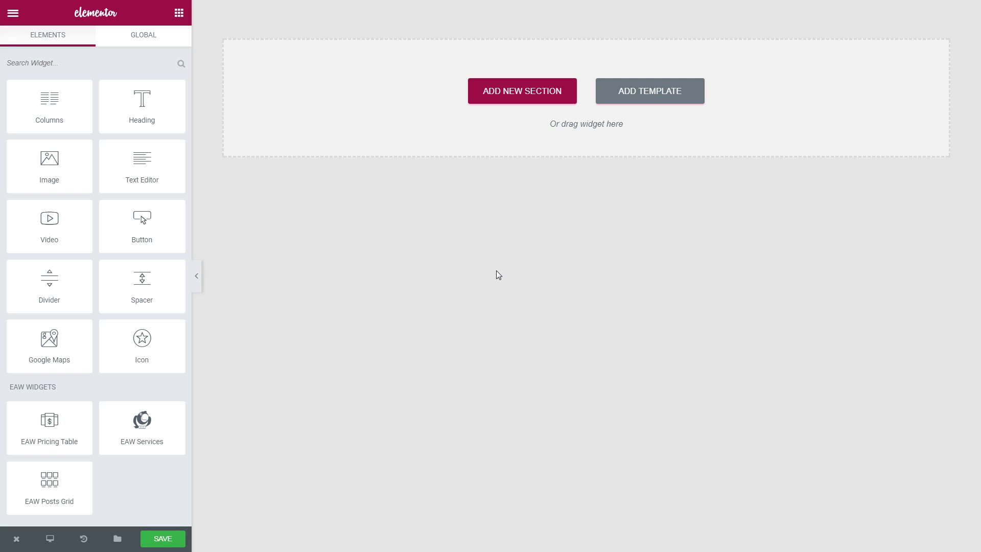
scroll(142, 231, "down", 4)
scroll(142, 215, "down", 3)
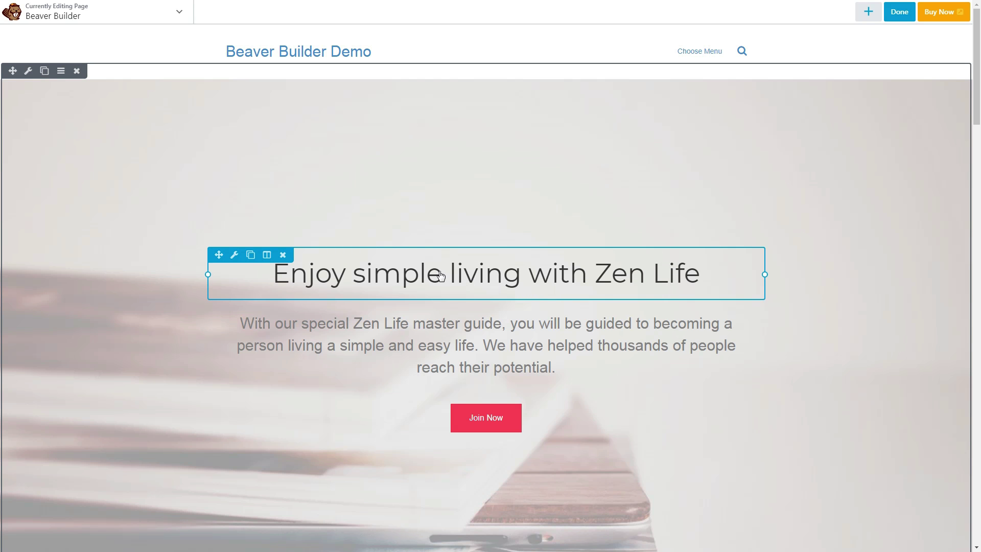
Browse the heading's General, Style and Advanced tabs, then open the 66% Number Counter settings.
left_click(235, 257)
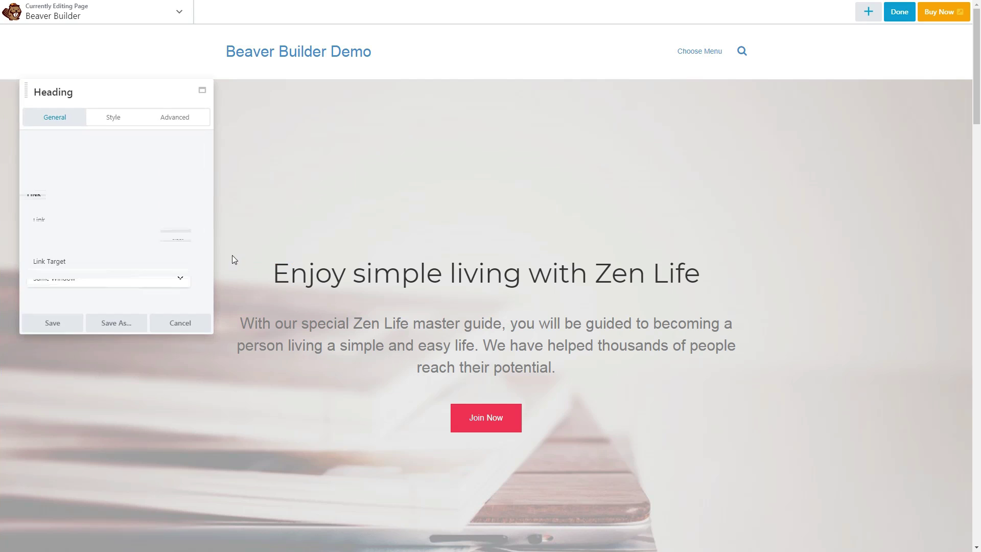
left_click(106, 120)
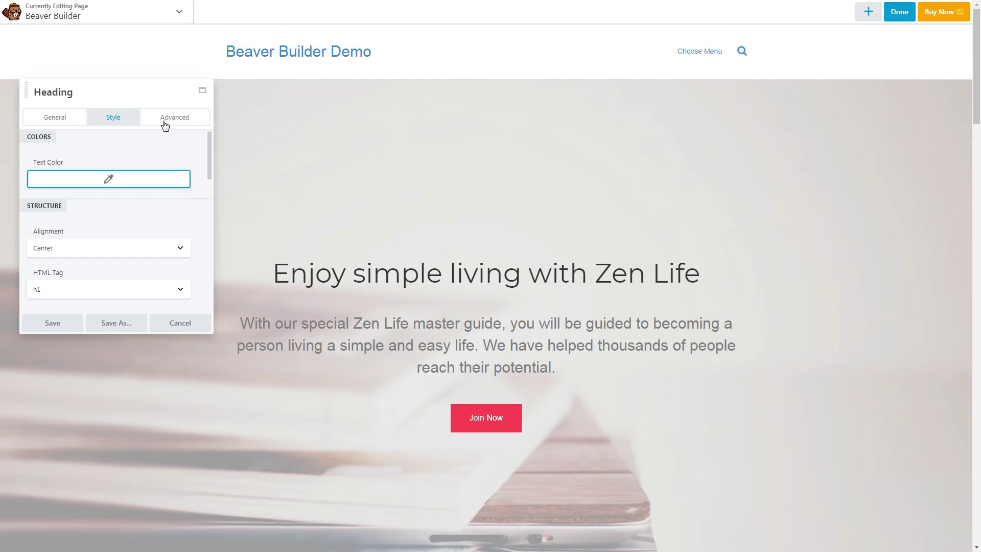
left_click(173, 120)
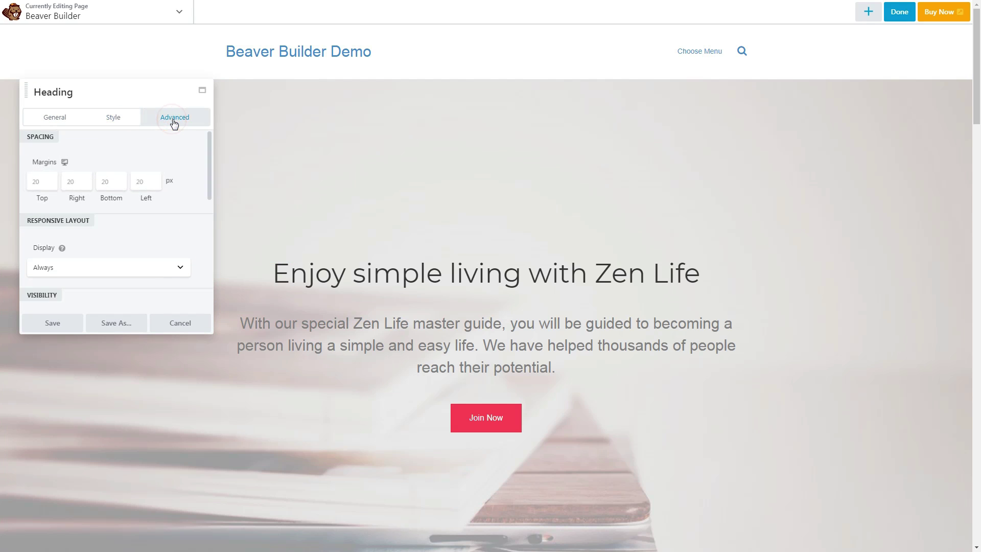
left_click(114, 120)
scroll(134, 230, "down", 5)
scroll(134, 231, "down", 3)
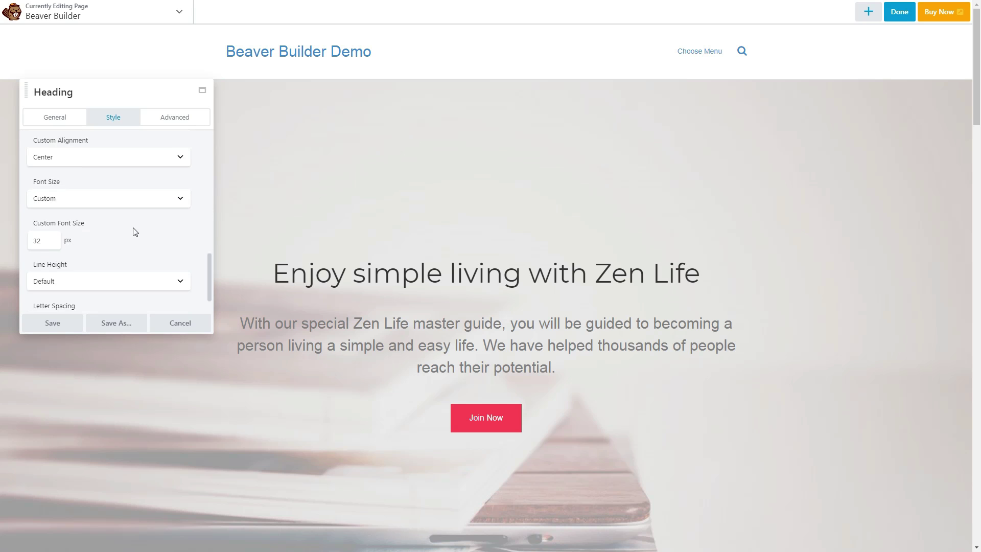
scroll(134, 231, "down", 2)
scroll(134, 231, "up", 4)
scroll(133, 230, "up", 4)
left_click(59, 118)
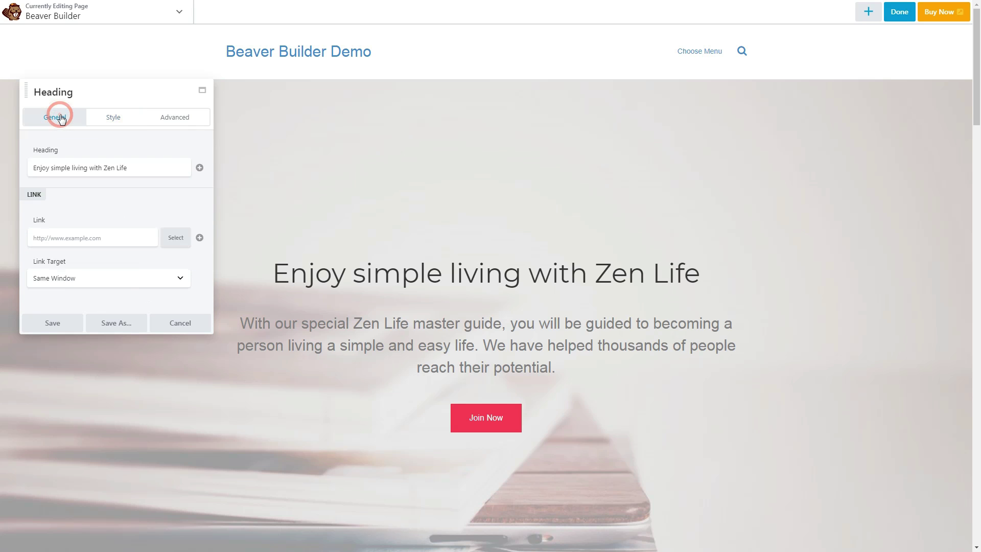
scroll(470, 328, "down", 3)
scroll(470, 329, "down", 3)
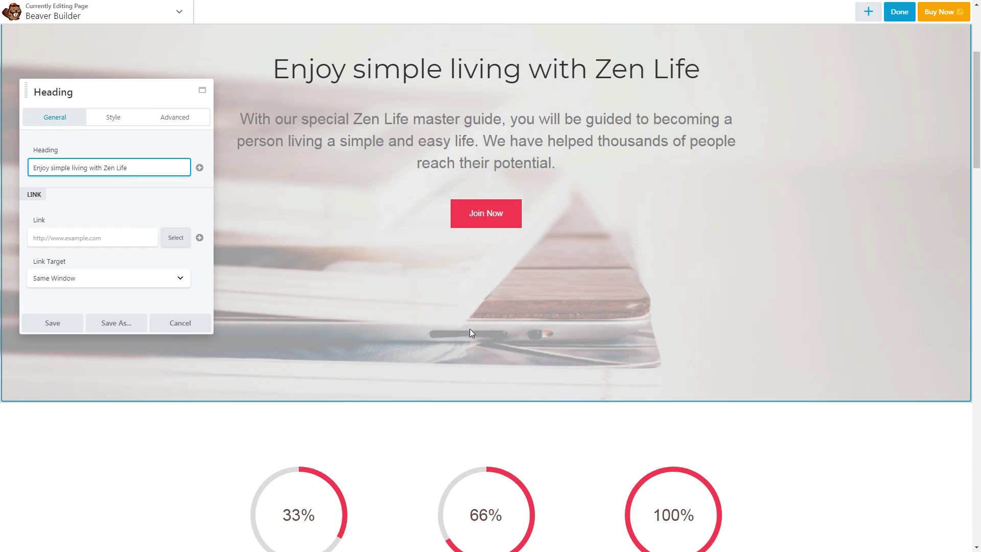
scroll(470, 329, "down", 4)
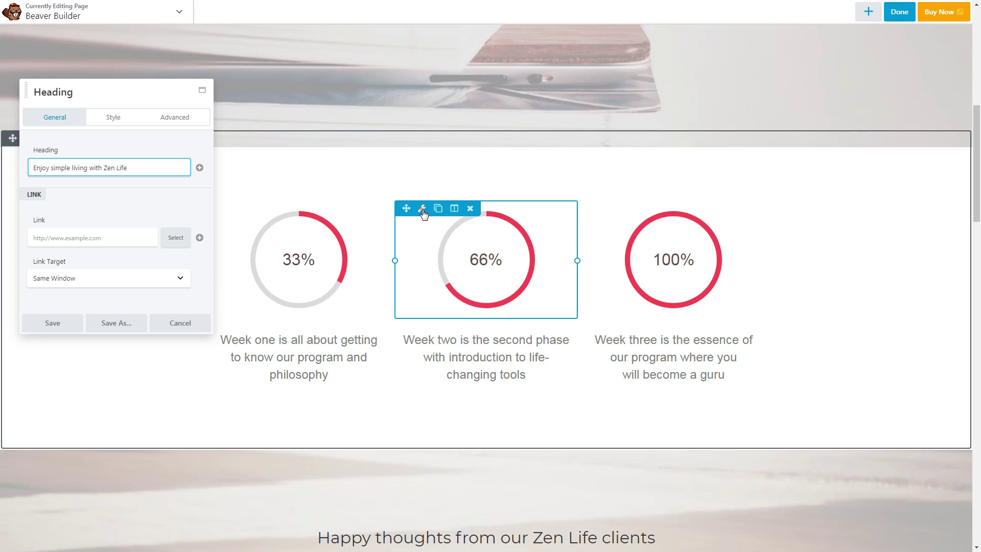
left_click(422, 208)
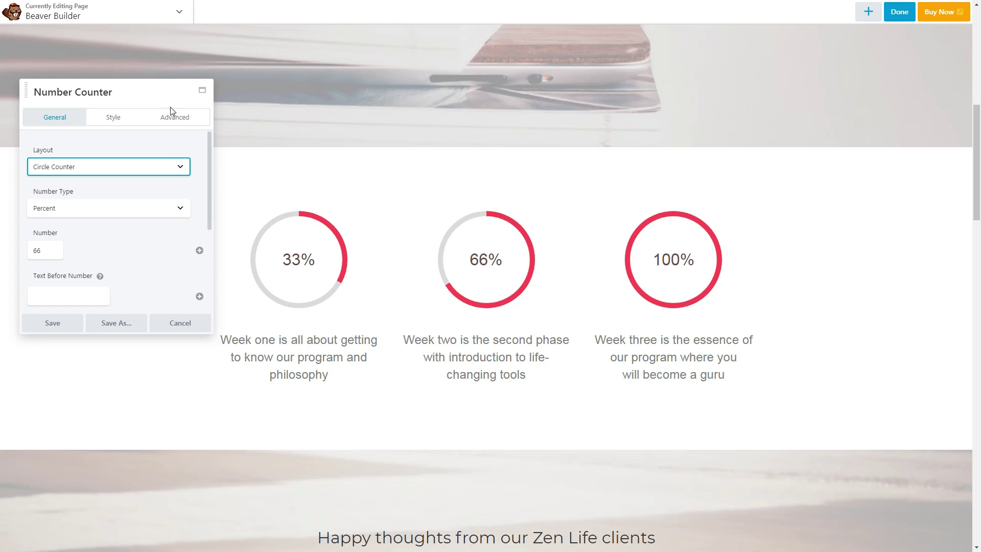
scroll(437, 343, "down", 3)
scroll(438, 343, "down", 5)
scroll(437, 342, "down", 3)
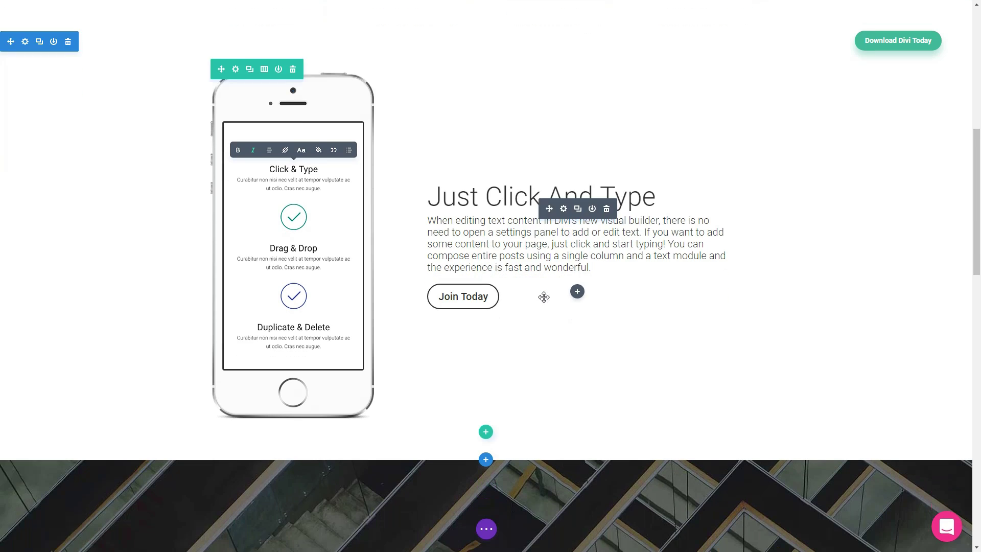
scroll(544, 296, "down", 4)
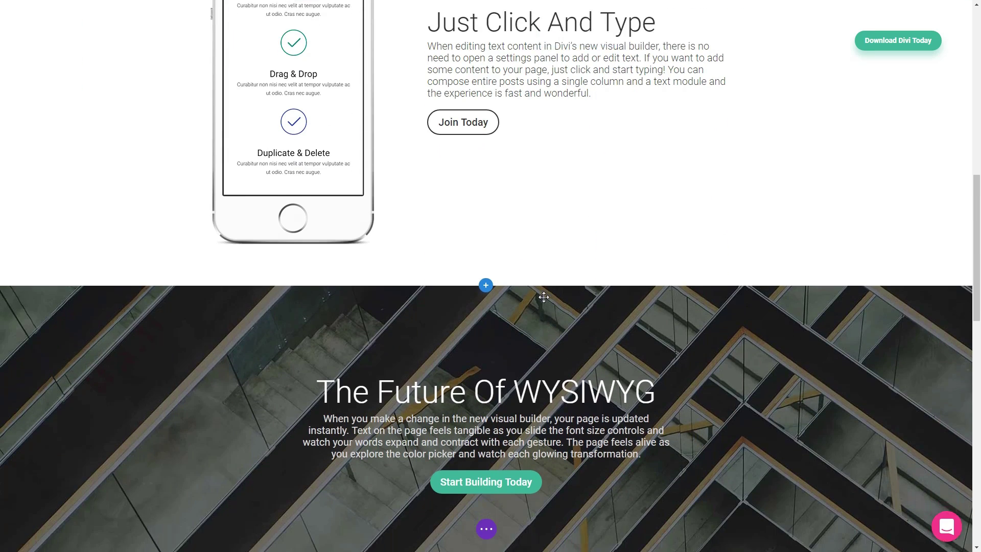
scroll(544, 297, "down", 3)
scroll(544, 297, "down", 3)
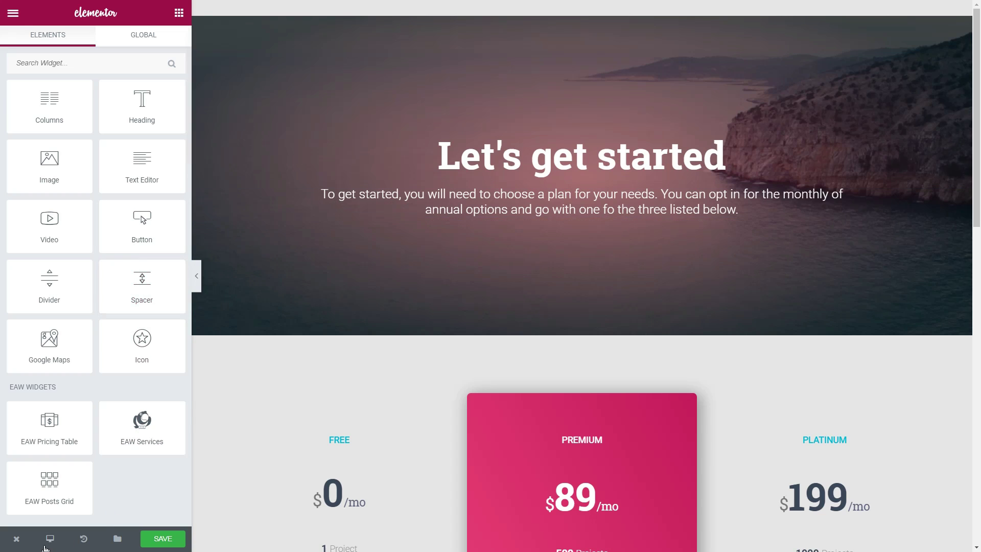
In Mobile preview, set the Let's get started heading size to 35, then select the paragraph.
left_click(50, 539)
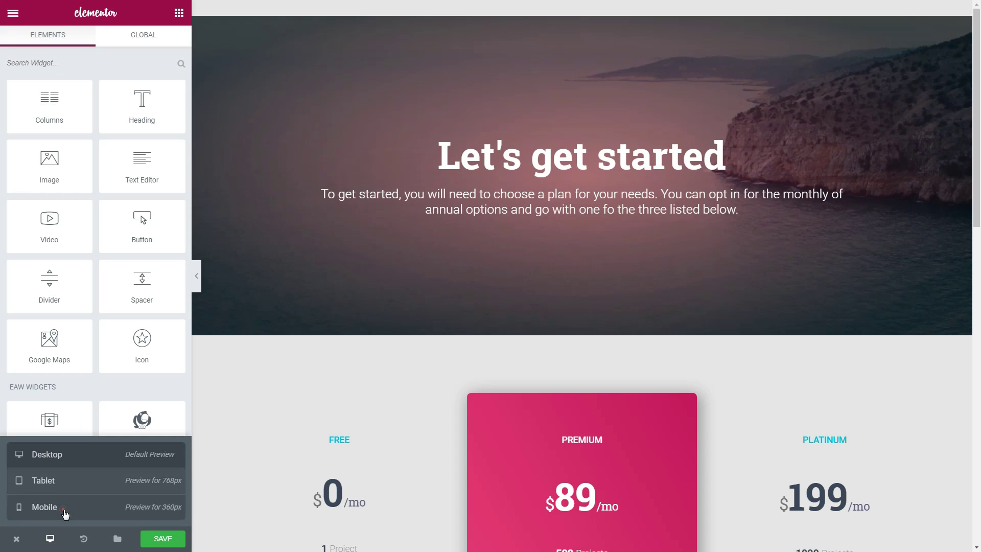
left_click(45, 507)
left_click(592, 197)
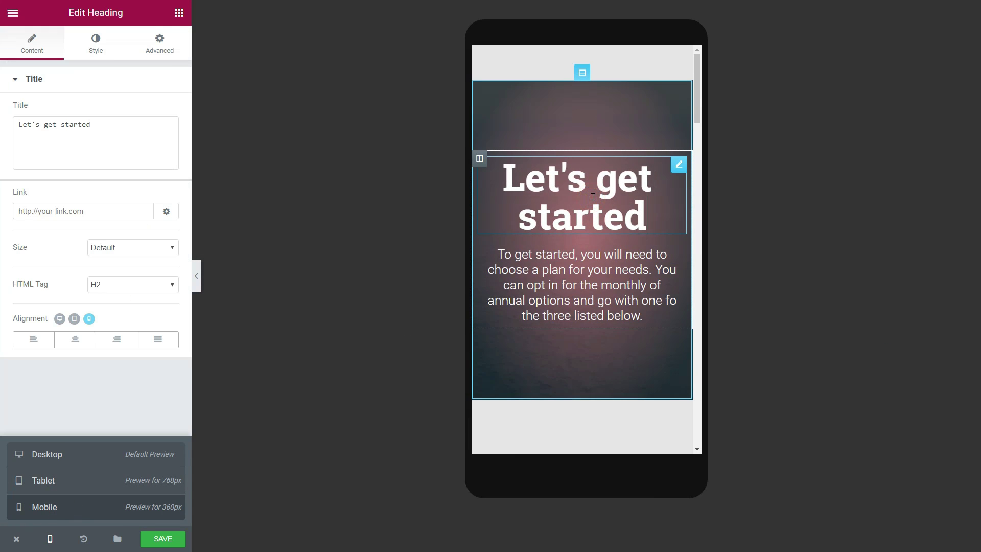
left_click(96, 43)
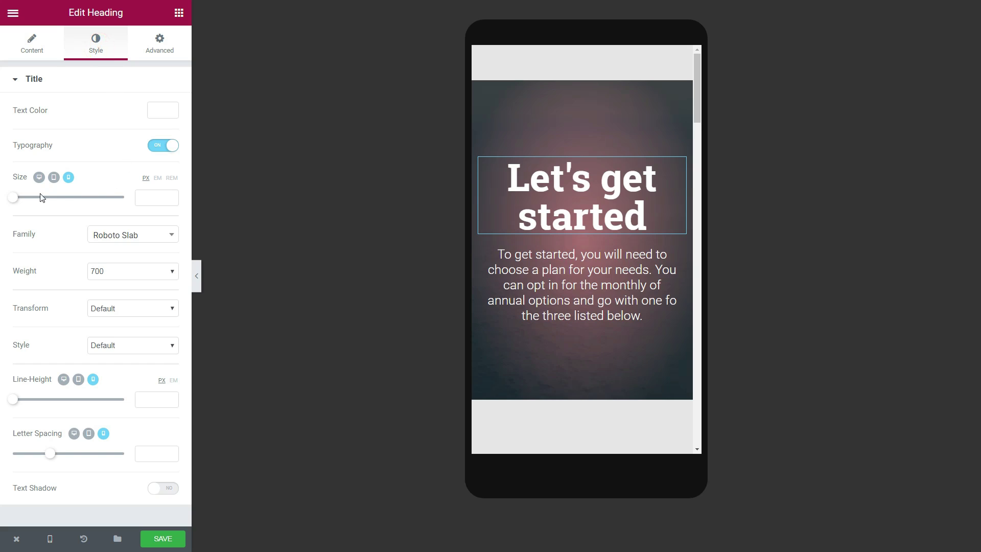
left_click_drag(15, 198, 34, 198)
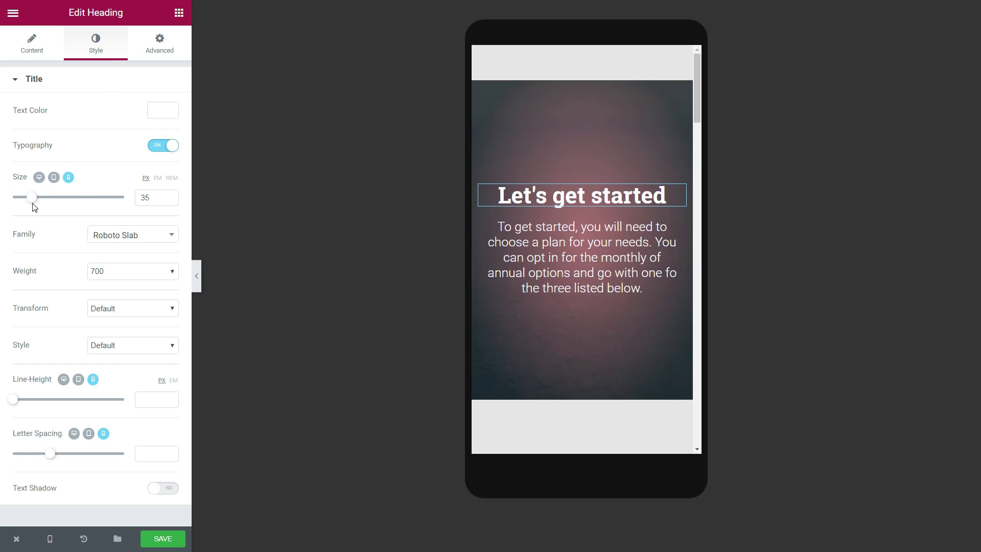
left_click(560, 261)
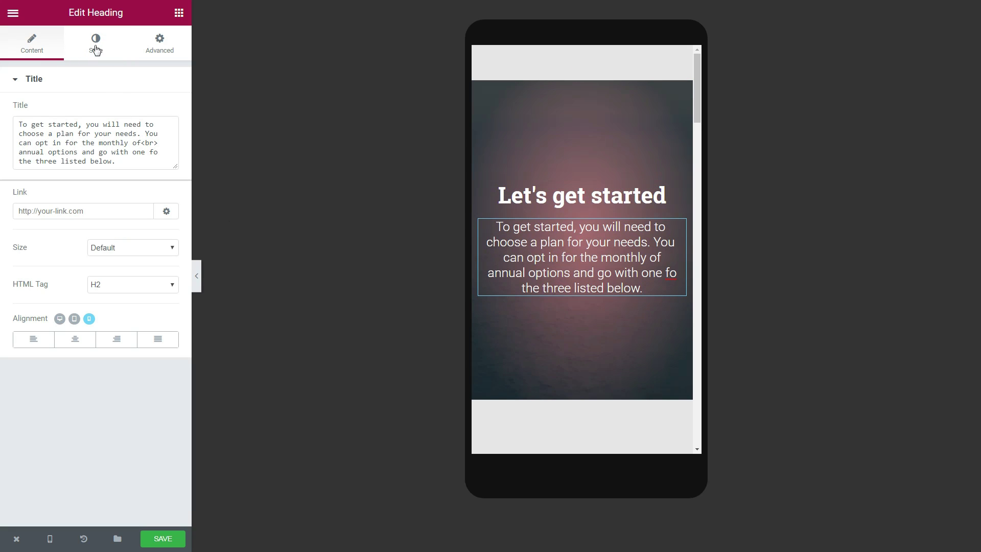
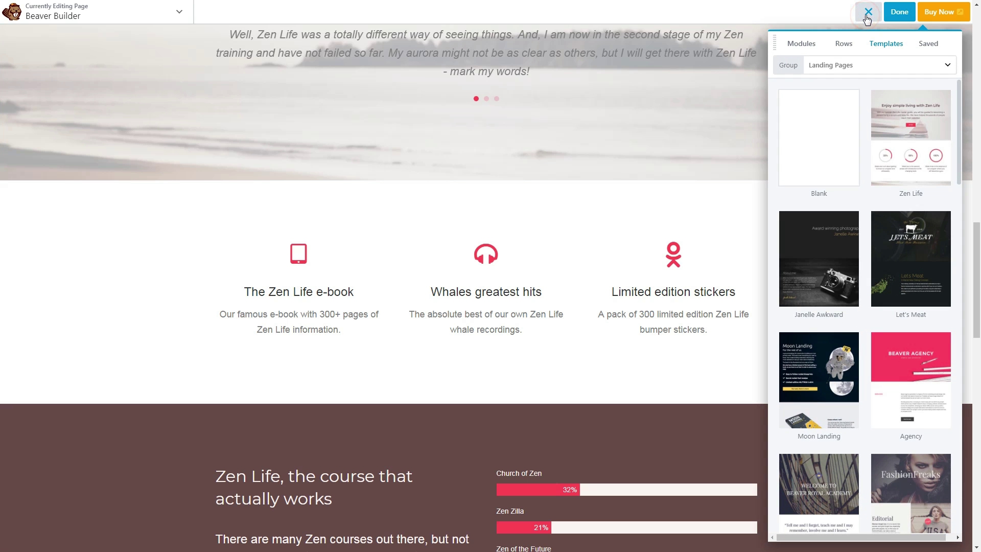
scroll(869, 285, "down", 3)
scroll(843, 269, "down", 3)
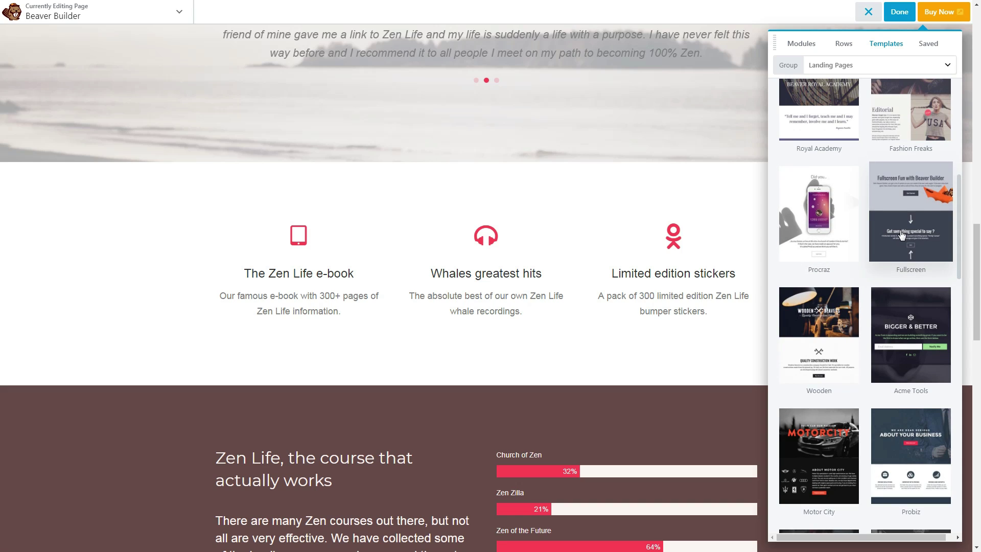
Apply the Fullscreen landing template, confirming replacement of the existing Beaver Builder layout.
left_click(902, 235)
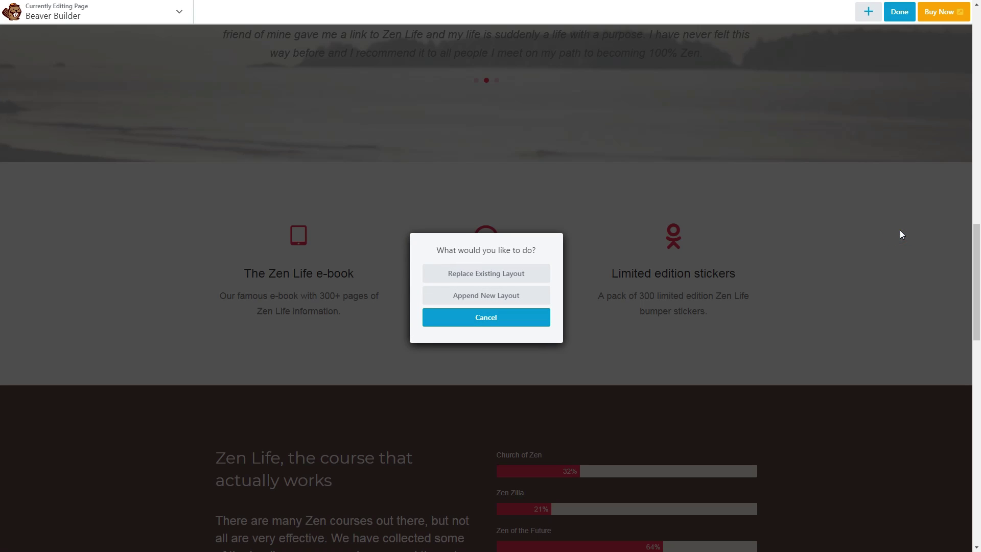
left_click(496, 278)
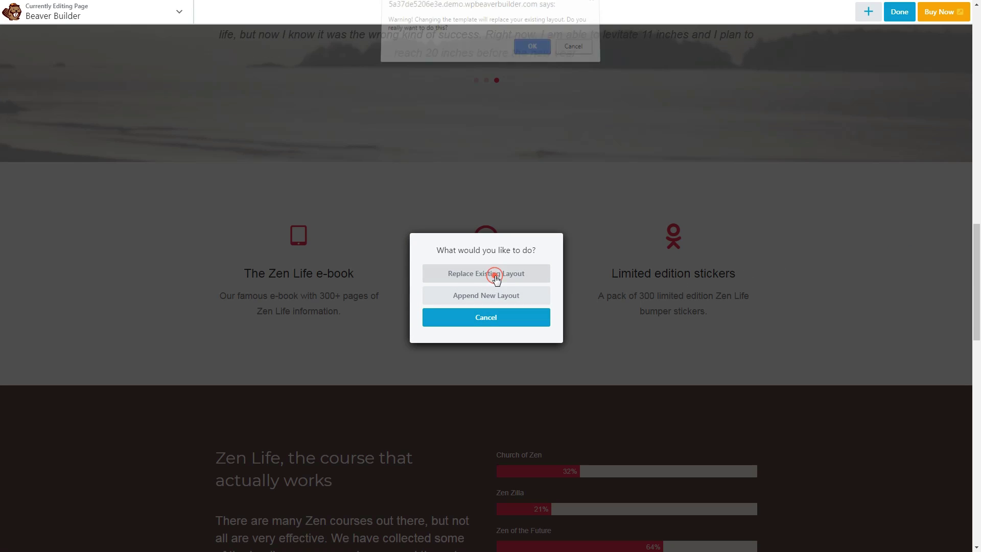
left_click(531, 53)
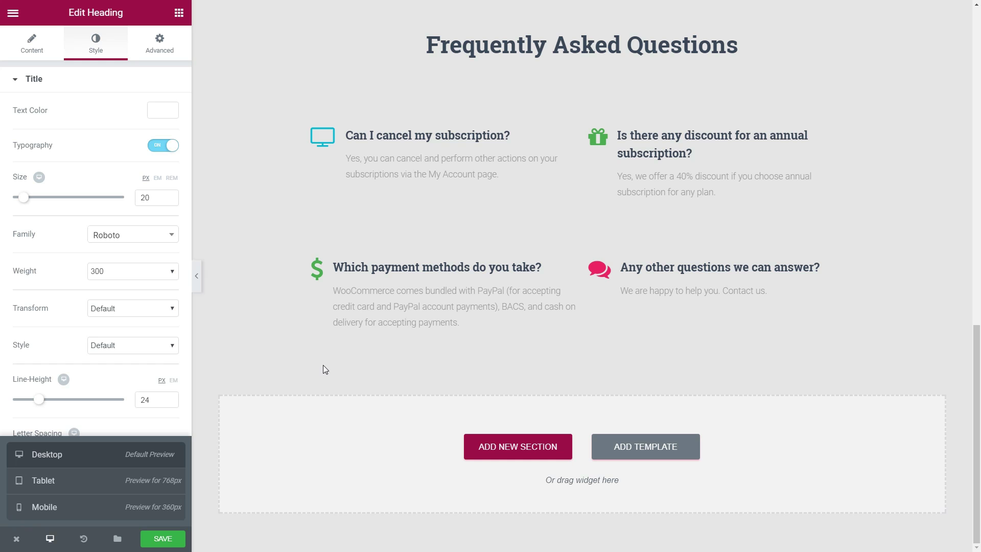
Insert 'Pulse – Landing Page' from My Templates with its page settings, and save the page.
left_click(641, 446)
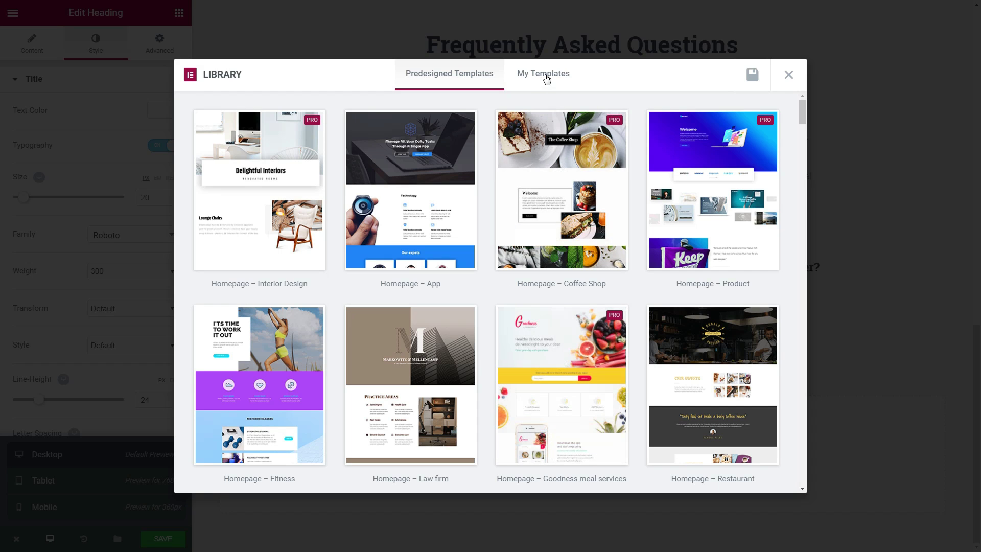
left_click(547, 76)
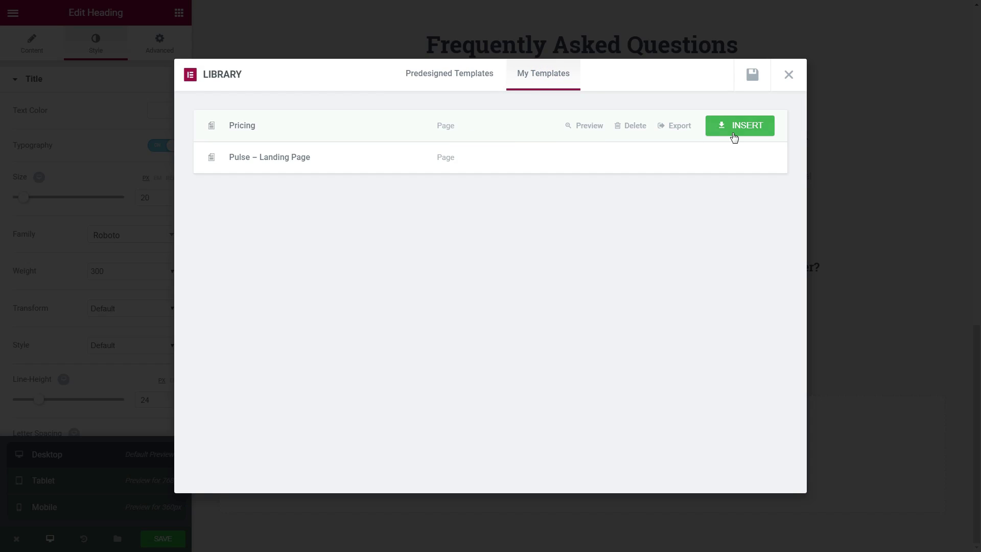
mouse_move(491, 157)
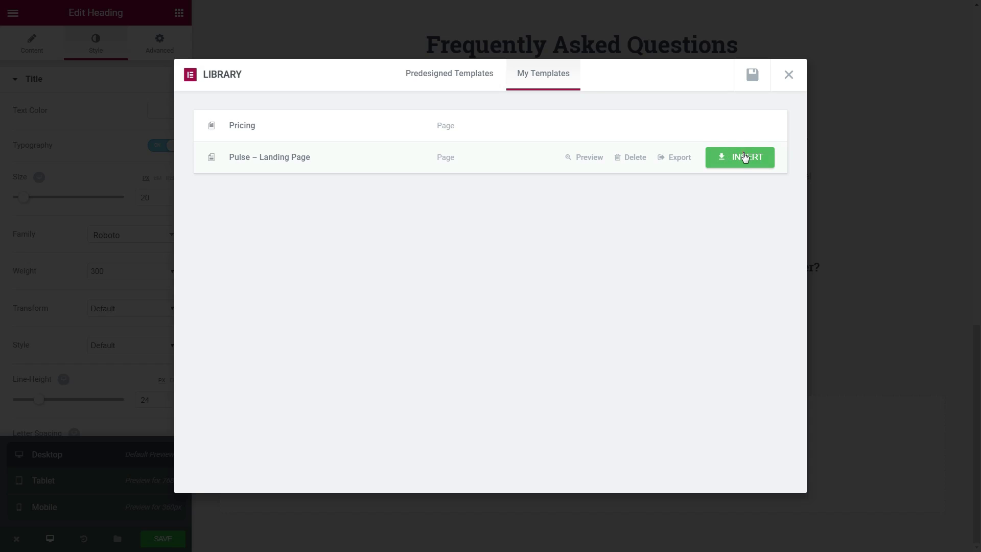
left_click(744, 158)
left_click(559, 246)
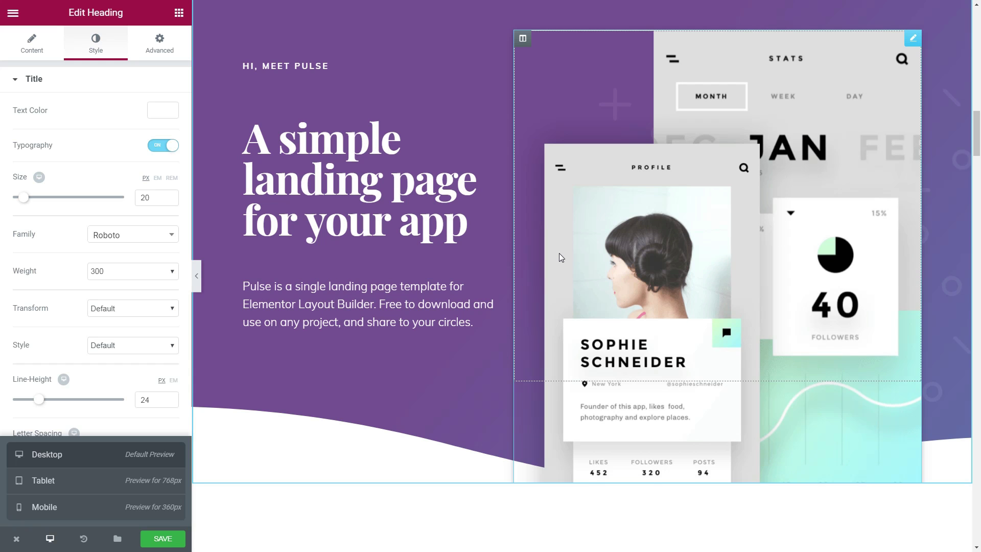
scroll(558, 253, "down", 2)
left_click(163, 538)
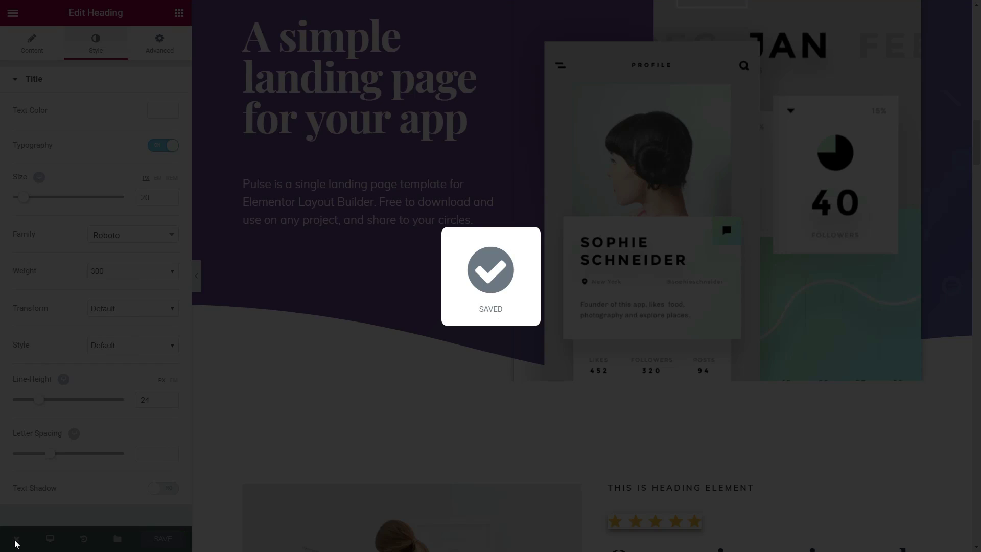
left_click(15, 544)
Import the 'Jason - Landing Page' template from the Orbit Fox Template Directory.
left_click(46, 505)
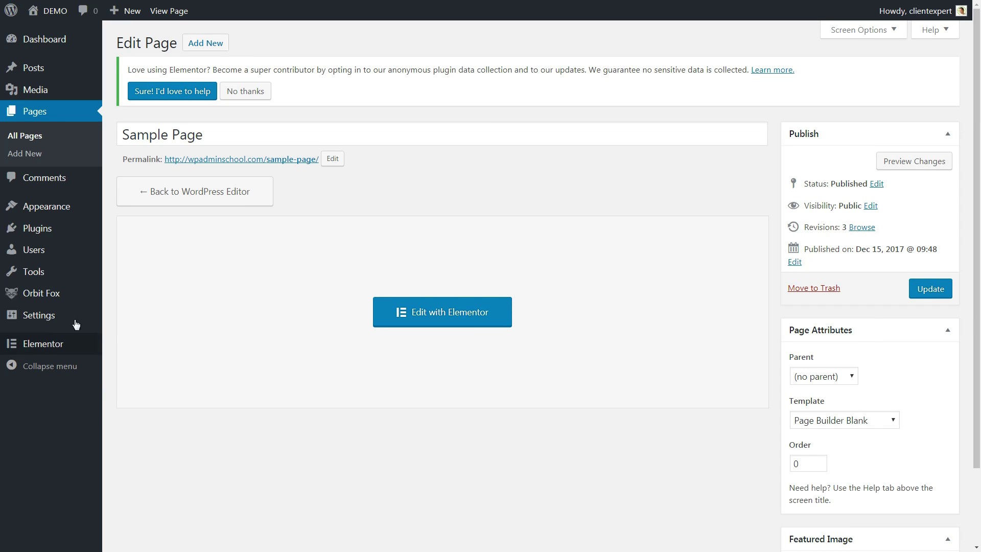
mouse_move(43, 292)
left_click(158, 314)
scroll(440, 333, "down", 2)
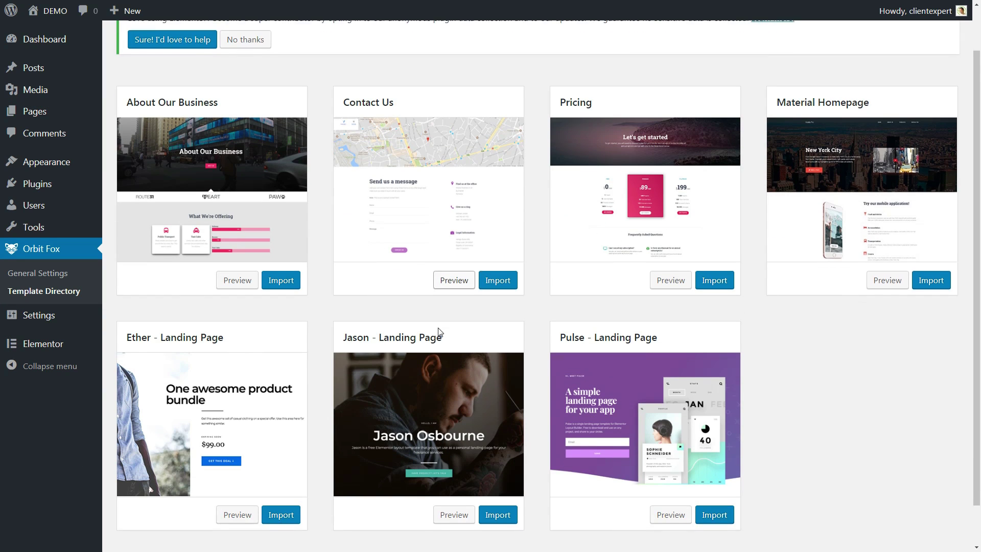
scroll(439, 333, "down", 1)
left_click(499, 469)
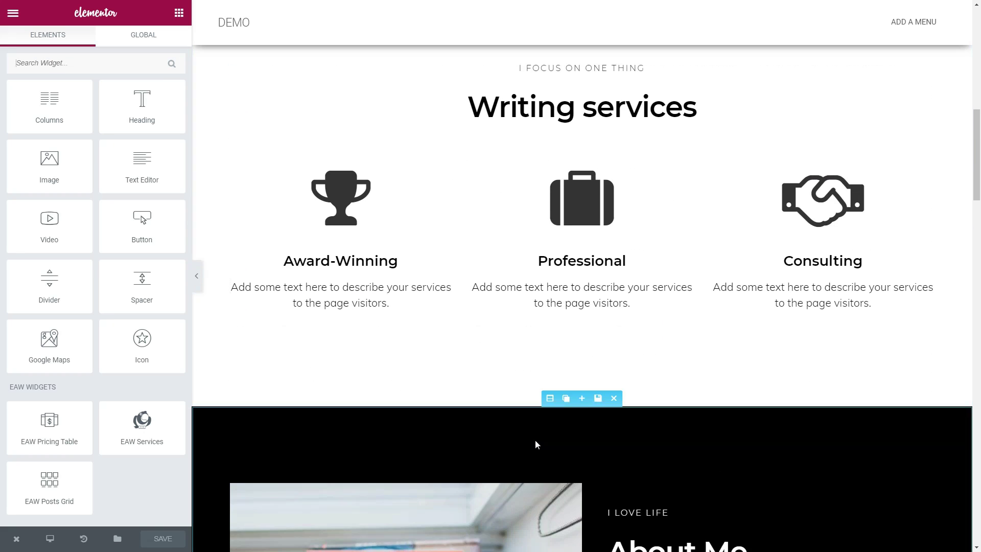
scroll(535, 440, "down", 5)
Exit Elementor to the dashboard and search Add New Plugins for 'orbit fox'.
left_click(16, 538)
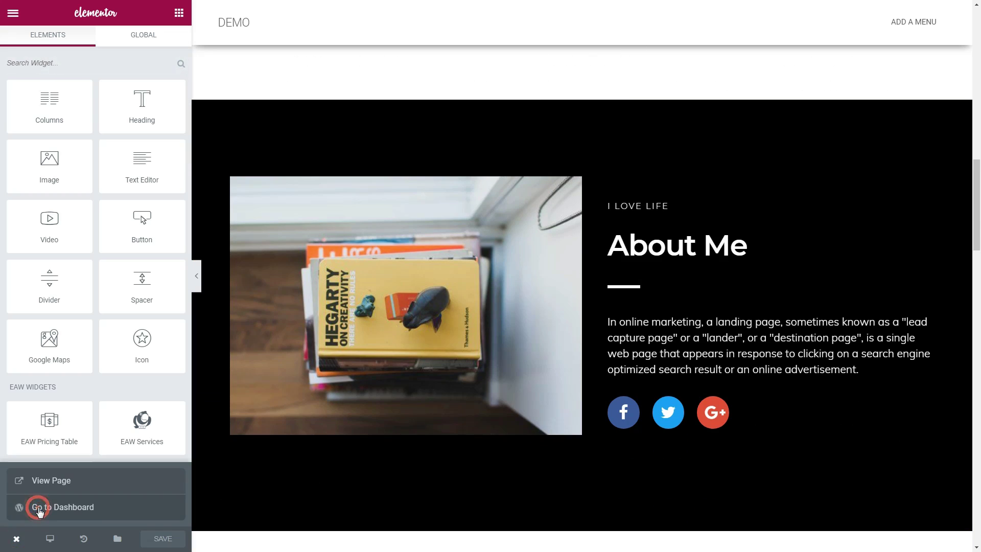
left_click(40, 506)
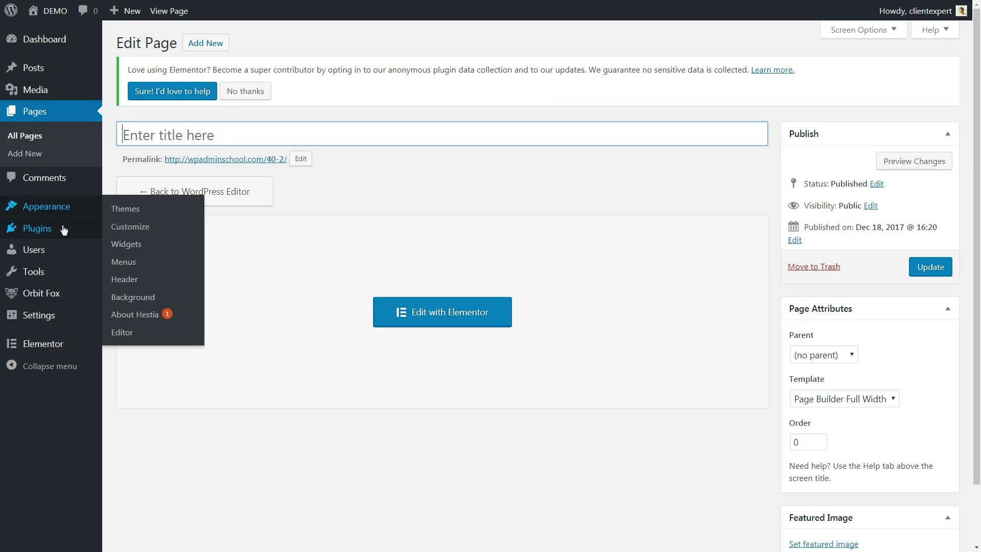
mouse_move(37, 229)
left_click(144, 230)
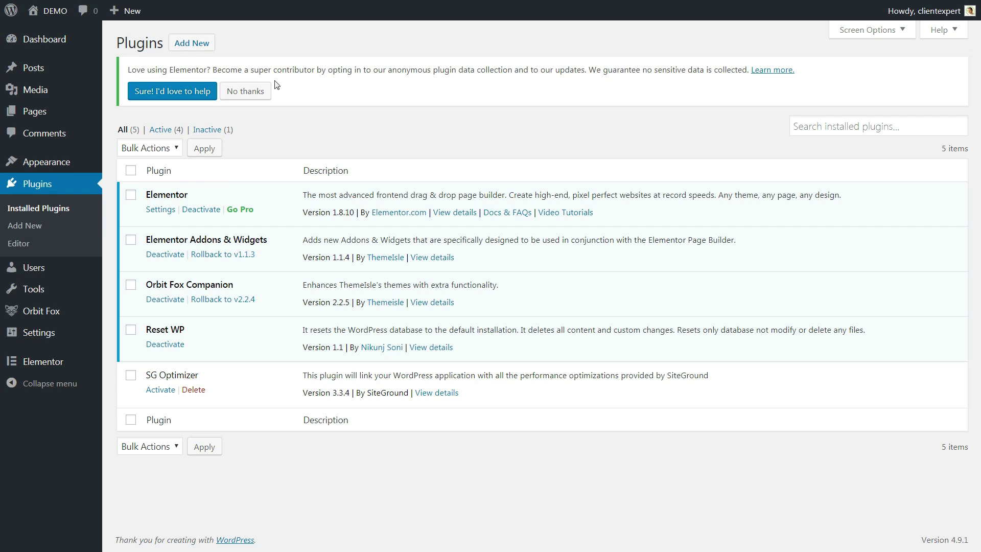
left_click(192, 43)
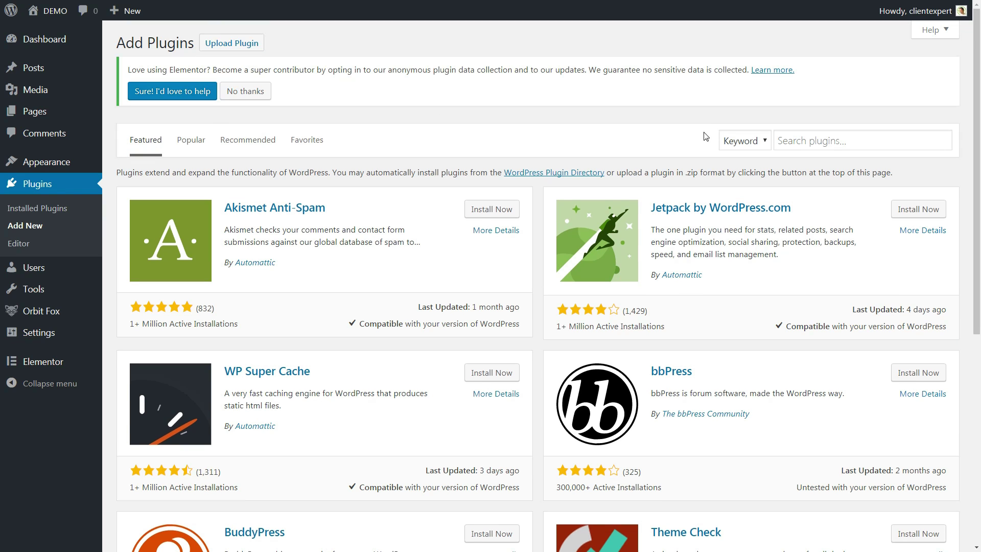
left_click(808, 139)
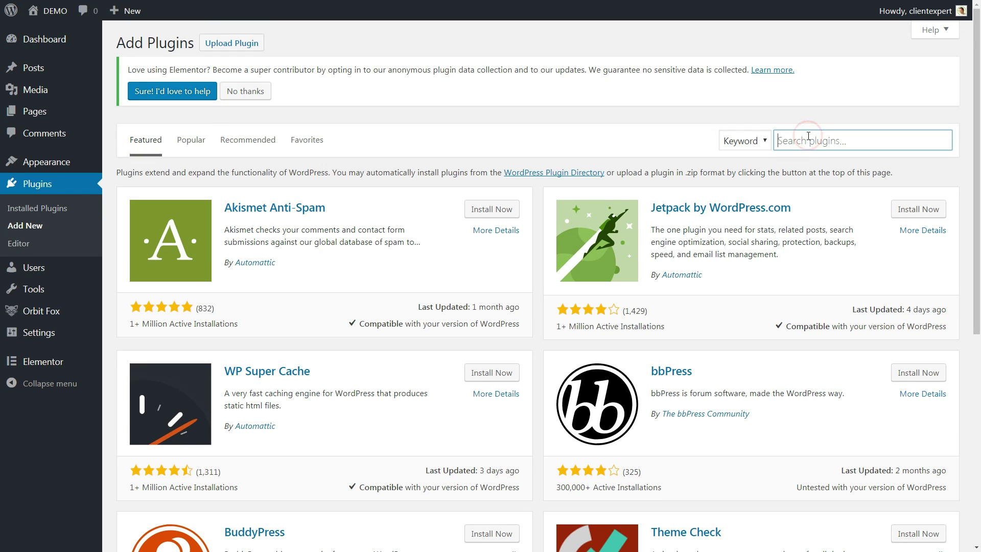
type("orb")
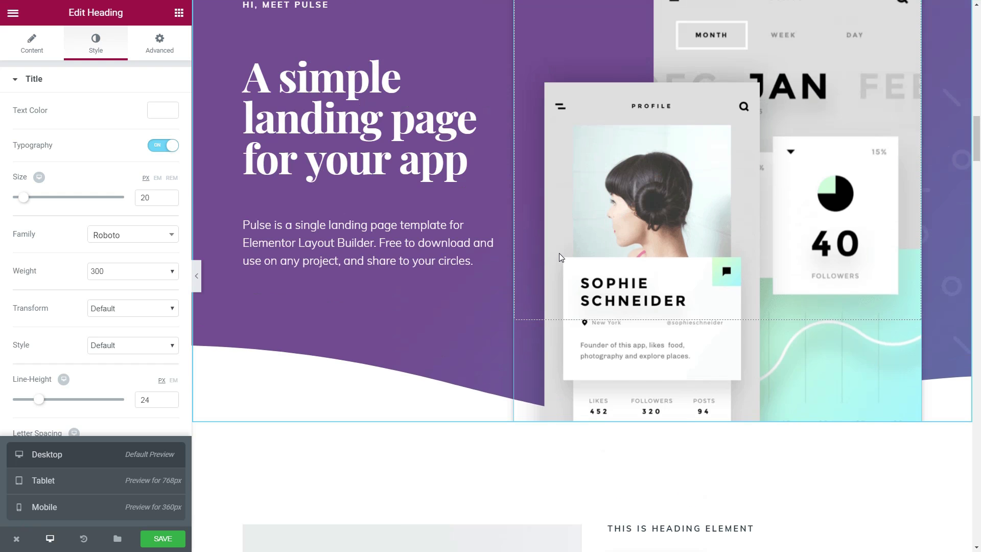
scroll(559, 257, "down", 10)
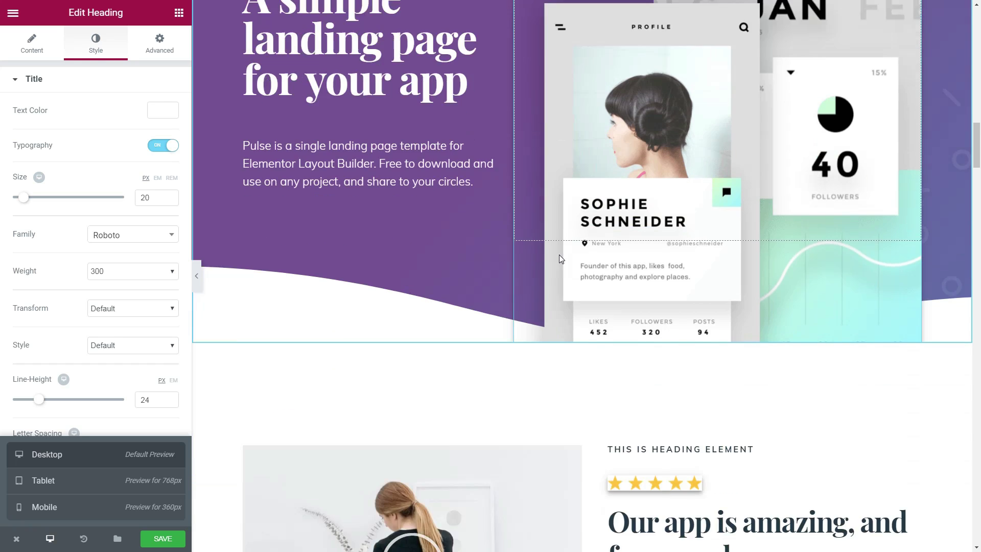
scroll(559, 257, "down", 8)
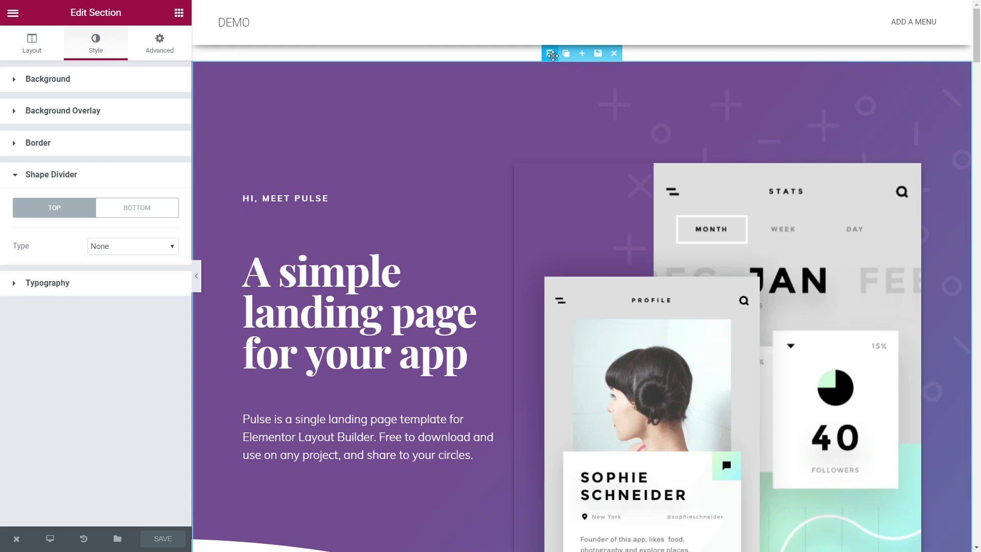
Open the purple hero section's bottom shape divider settings in its Style tab.
left_click(550, 53)
left_click(95, 43)
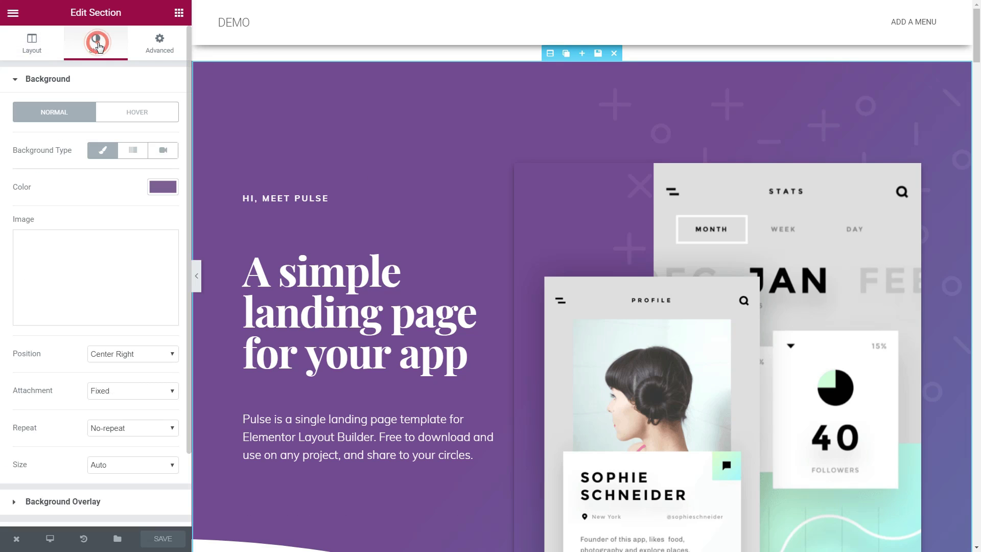
scroll(130, 206, "down", 2)
left_click(90, 477)
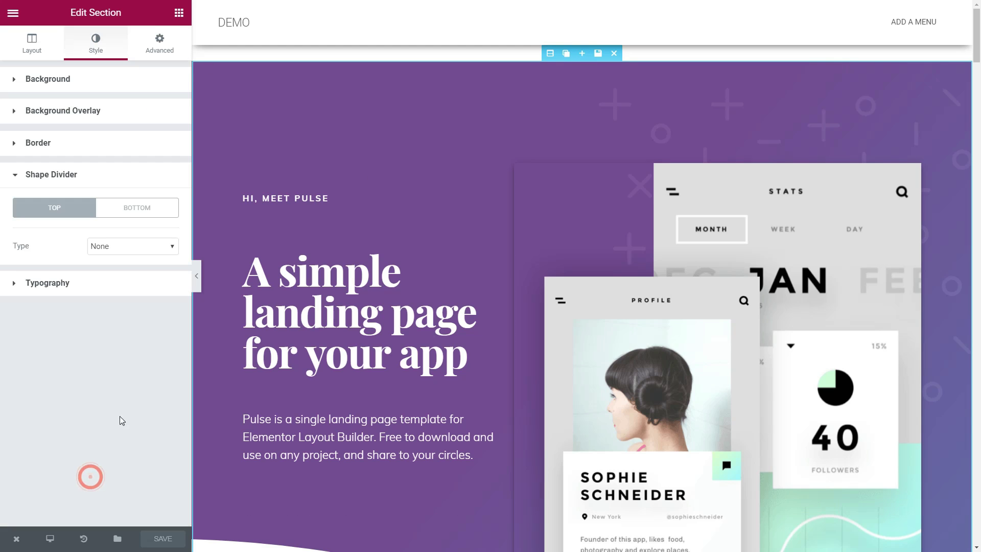
left_click(136, 206)
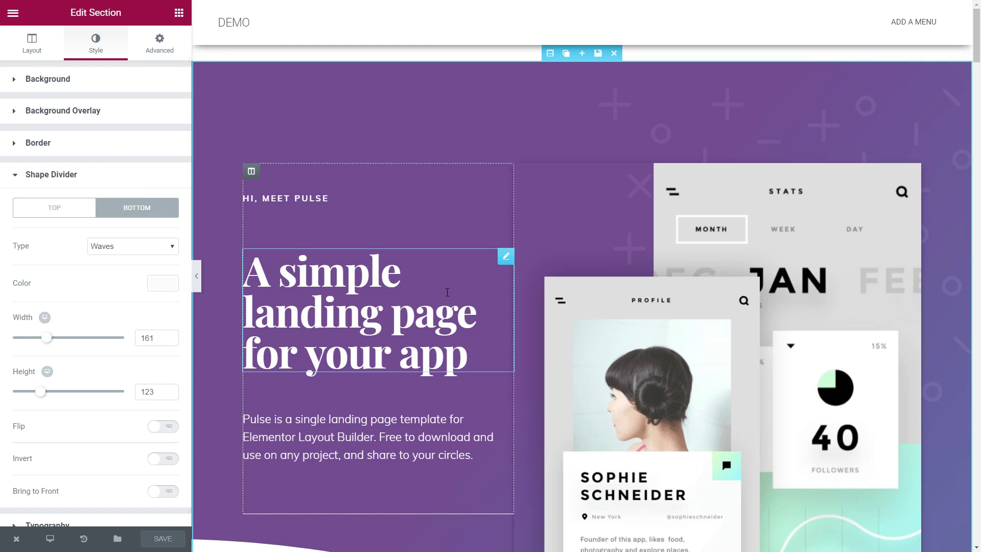
scroll(373, 174, "down", 5)
scroll(370, 173, "up", 3)
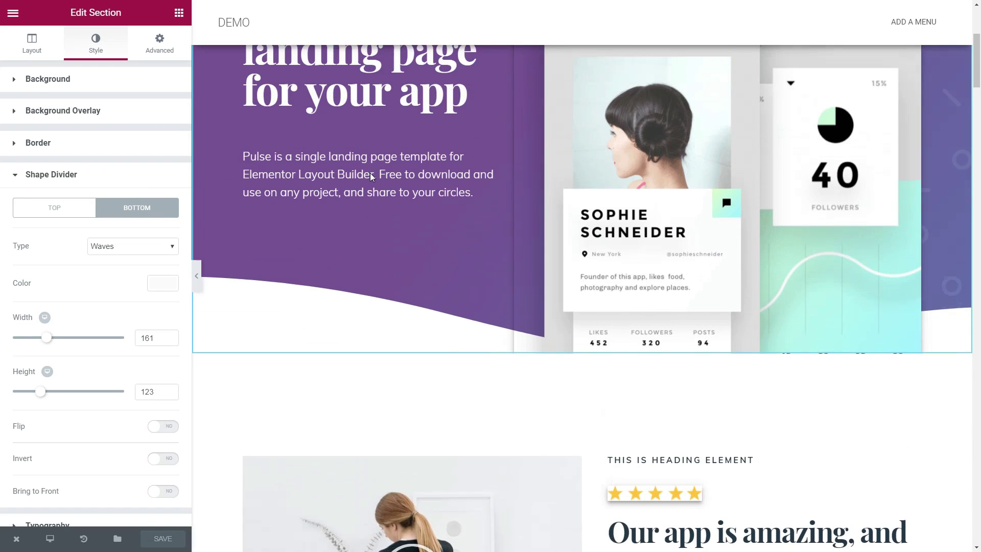
Try Mountains, Zigzag and Triangle shapes, settling on Waves Brush for the bottom divider.
left_click(160, 246)
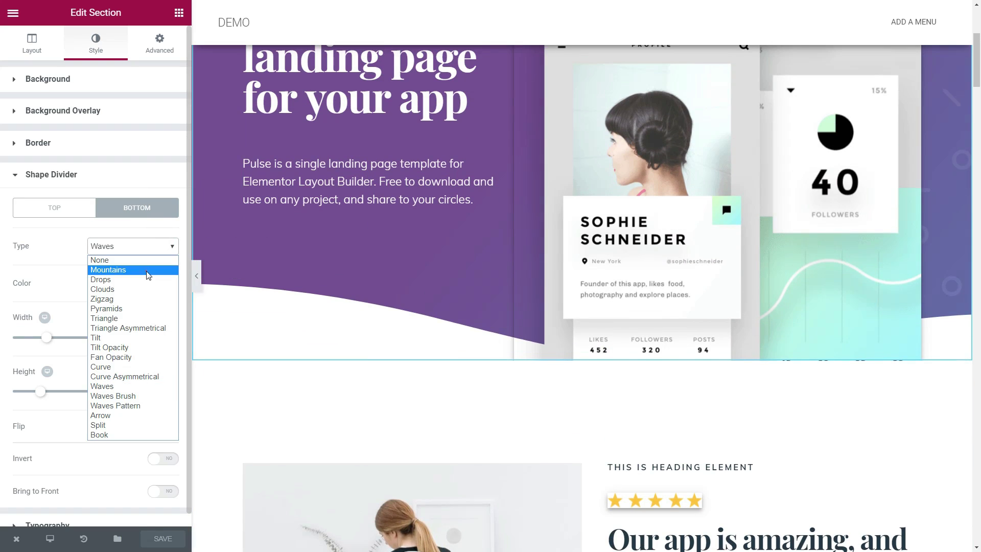
left_click(108, 270)
left_click(145, 247)
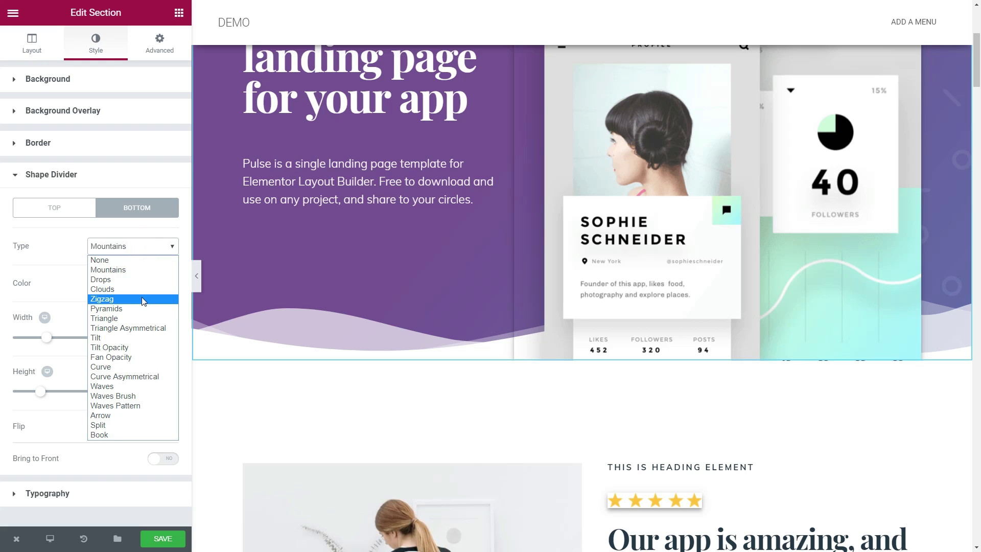
left_click(122, 298)
left_click(132, 246)
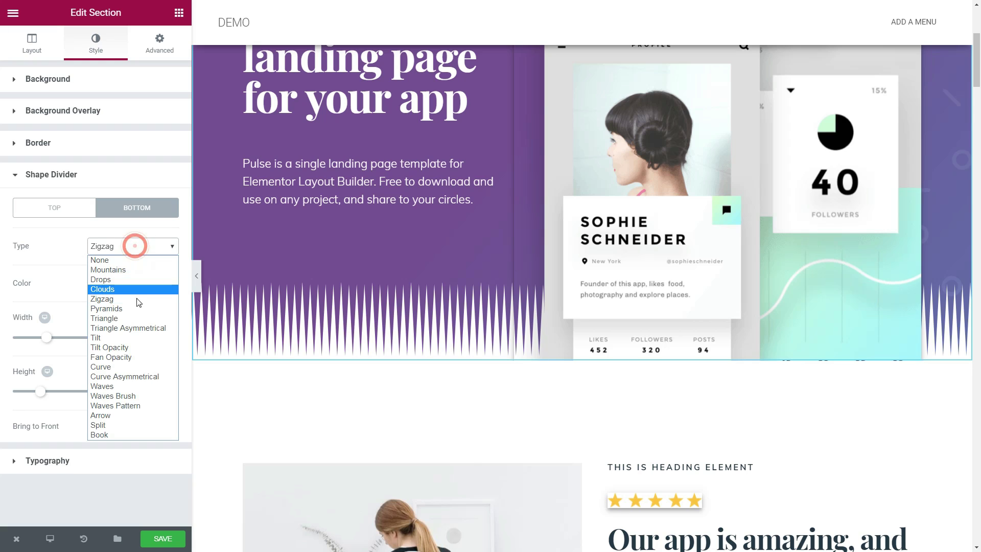
left_click(139, 319)
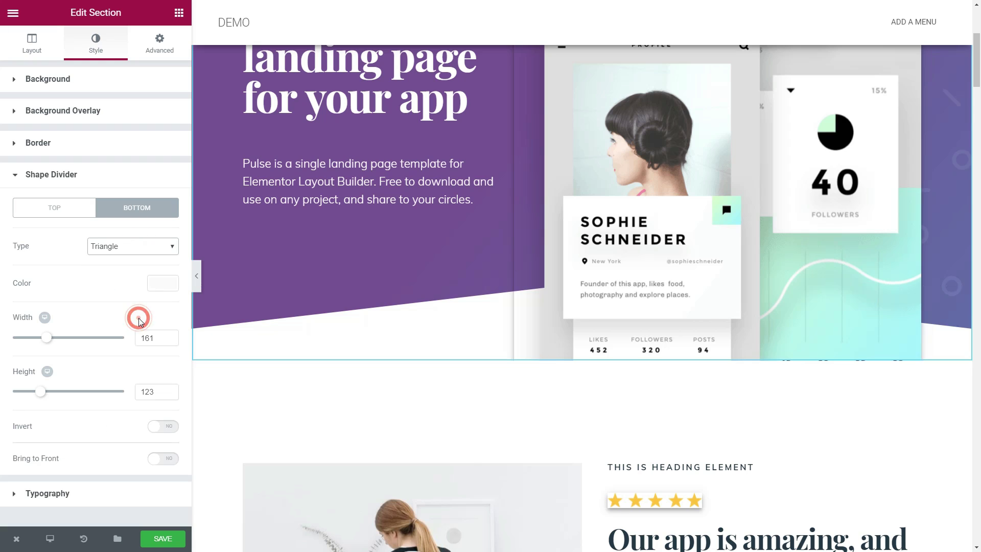
left_click(138, 246)
left_click(116, 398)
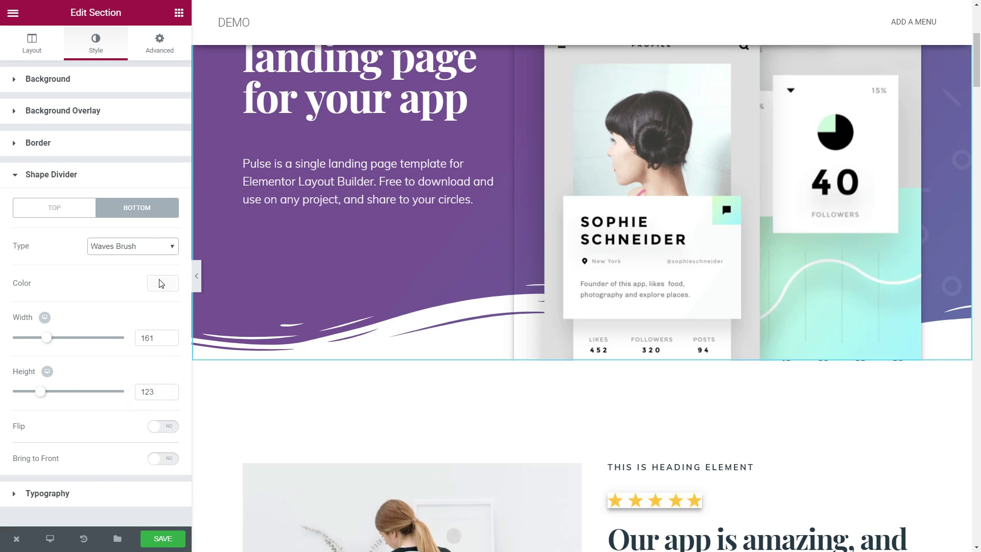
scroll(329, 312, "up", 3)
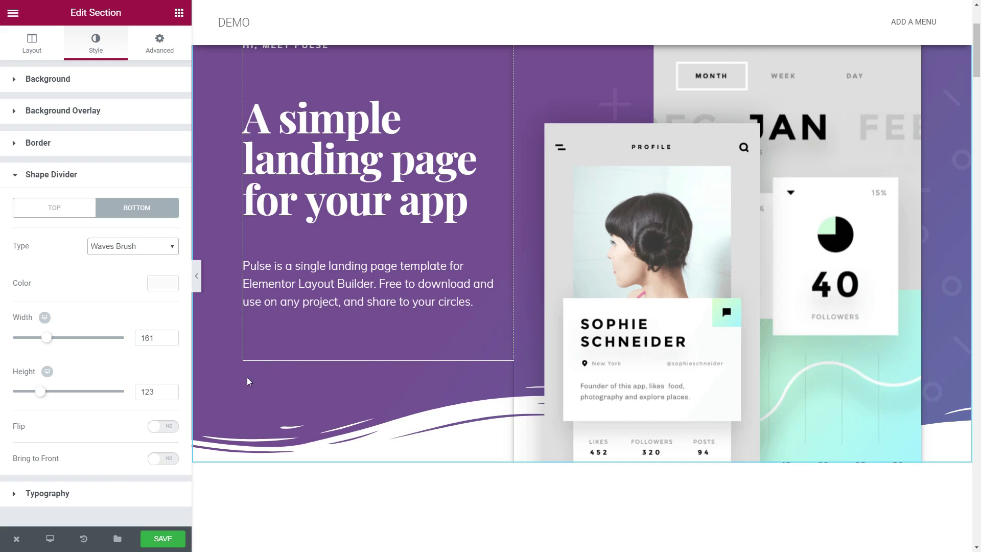
Leave the page editor for the WordPress dashboard without saving.
left_click(17, 539)
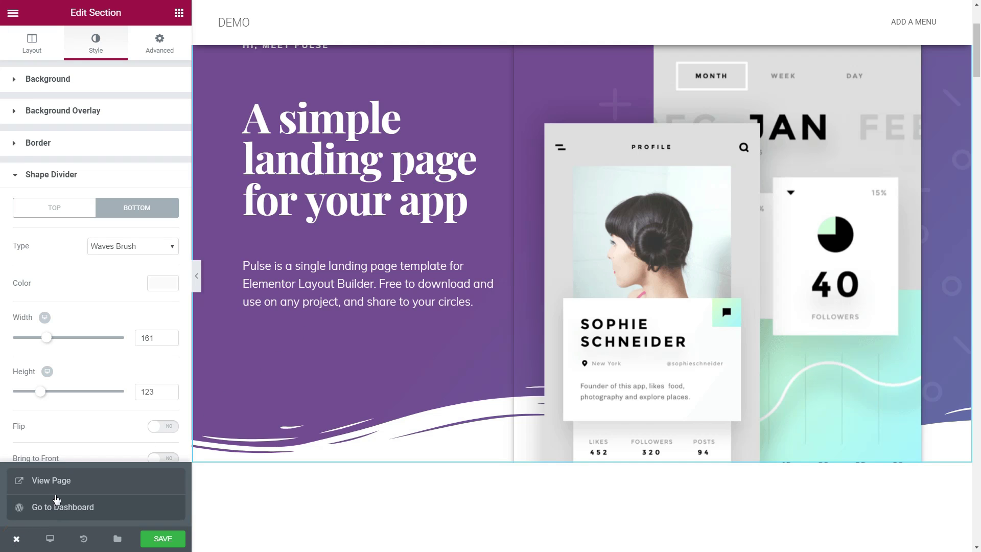
left_click(63, 507)
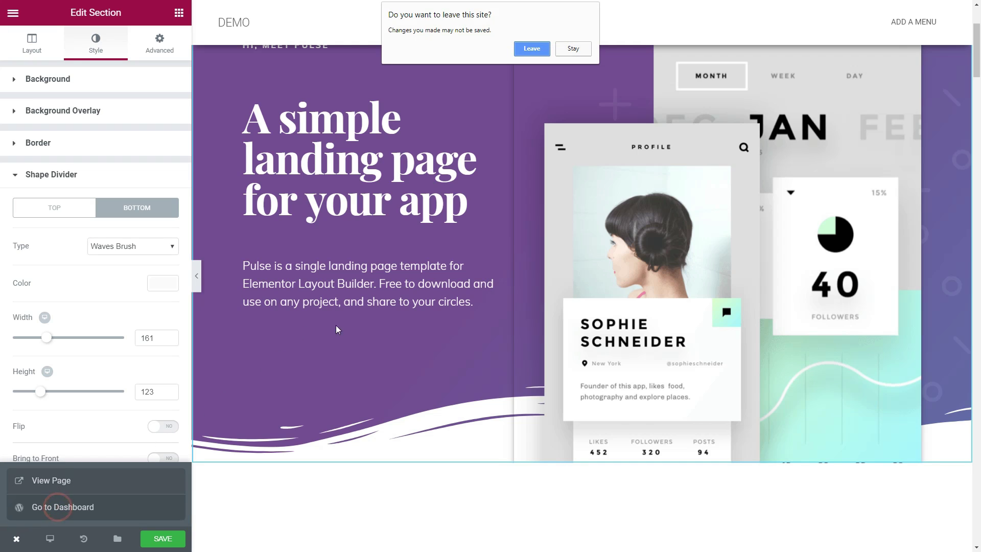
left_click(531, 49)
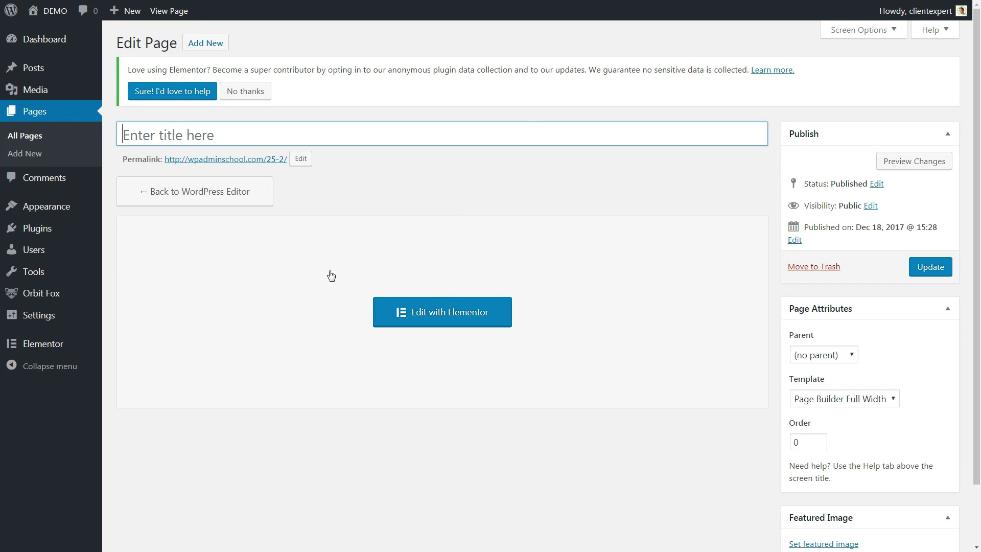
mouse_move(43, 343)
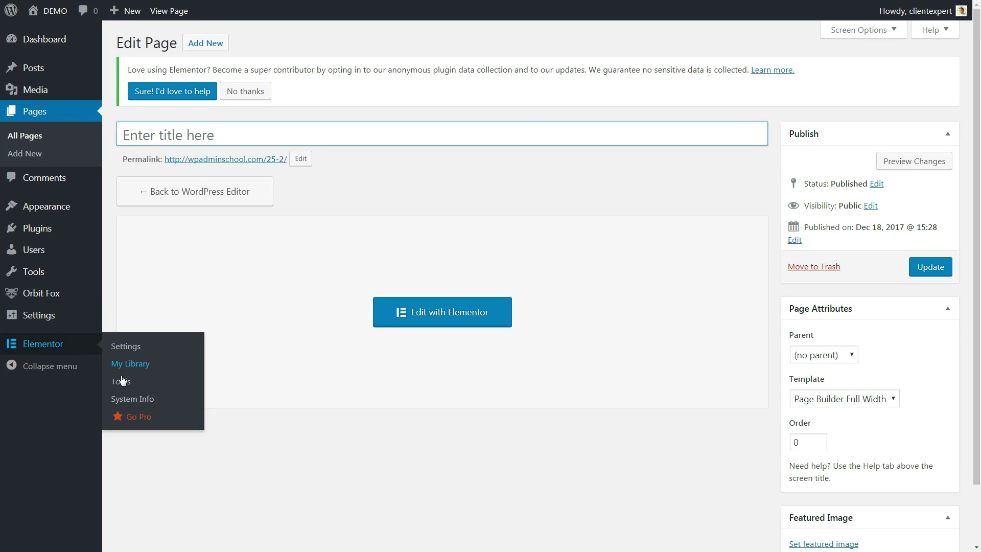
Set the Maintenance Mode option in Elementor Tools to Coming Soon.
left_click(121, 381)
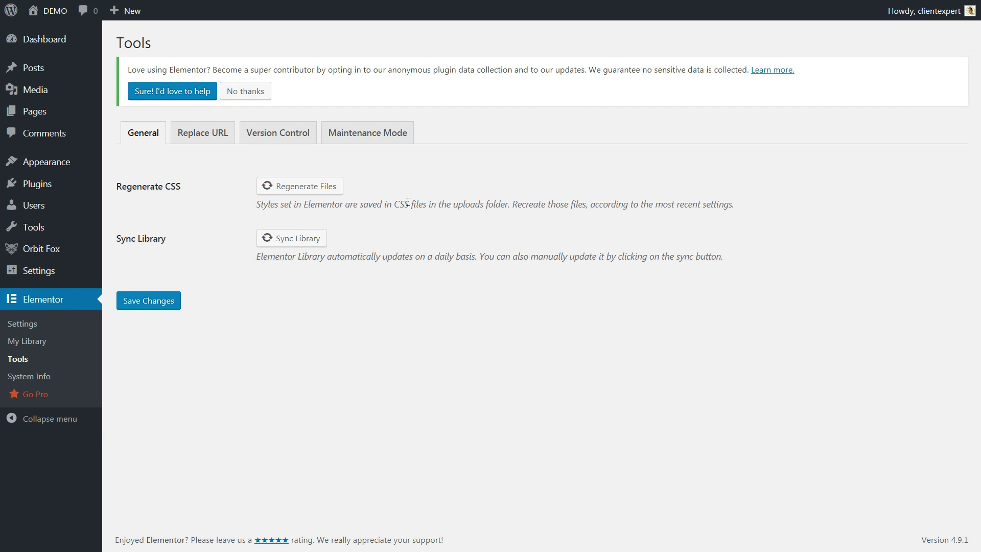
left_click(381, 133)
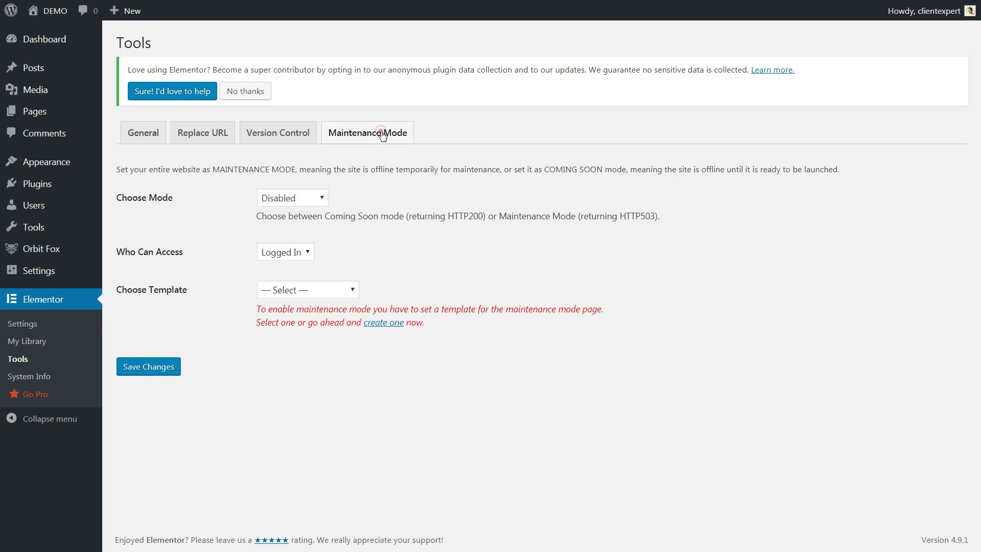
left_click(320, 200)
left_click(287, 226)
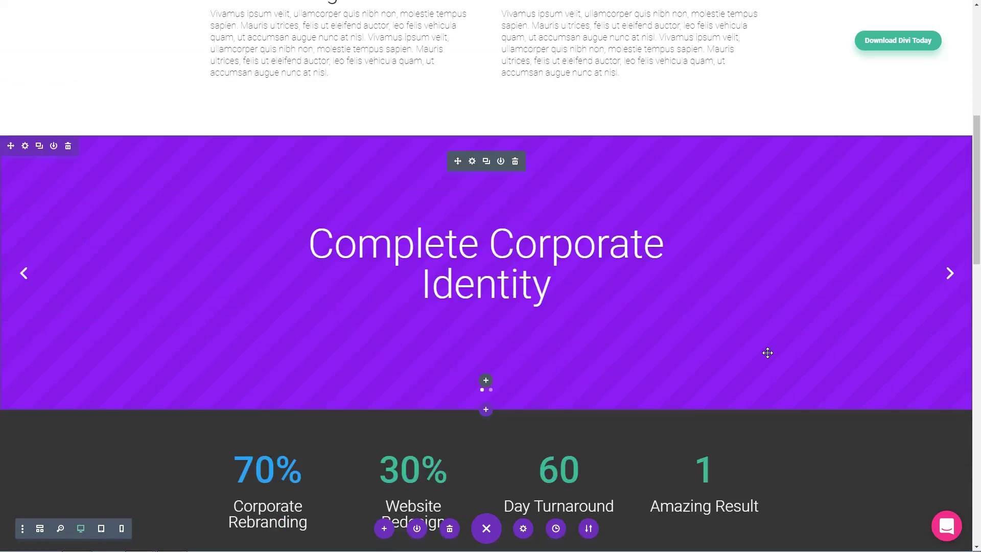
scroll(768, 353, "down", 2)
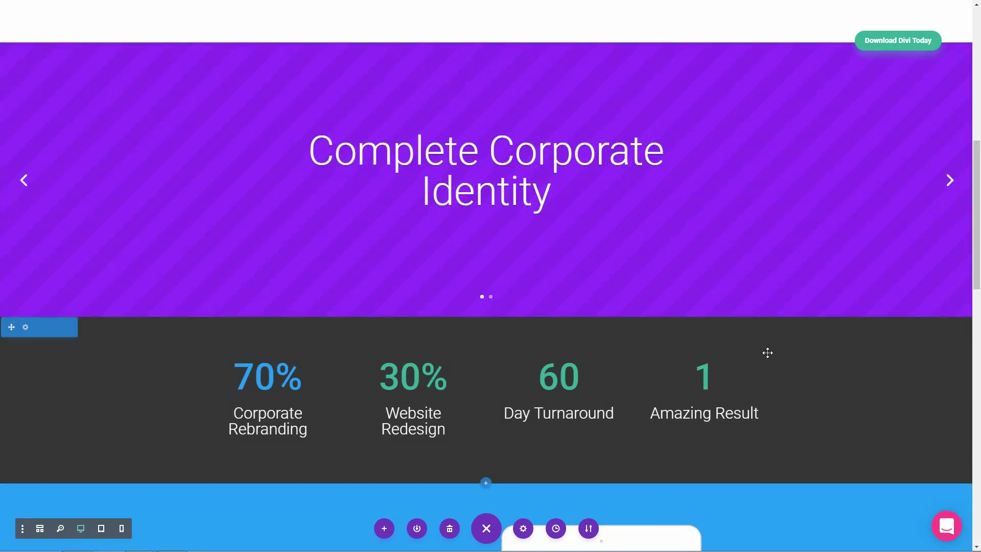
scroll(768, 353, "down", 3)
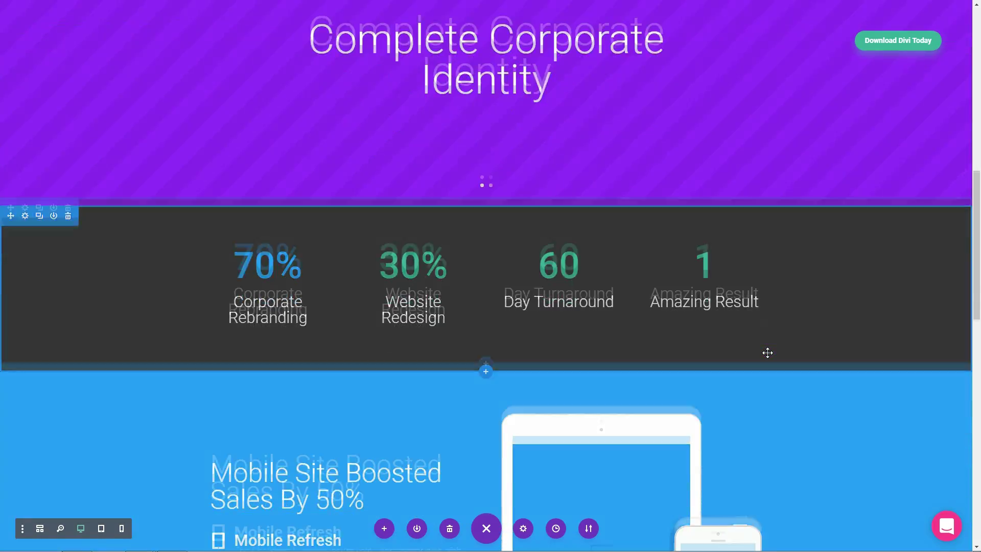
scroll(768, 353, "down", 2)
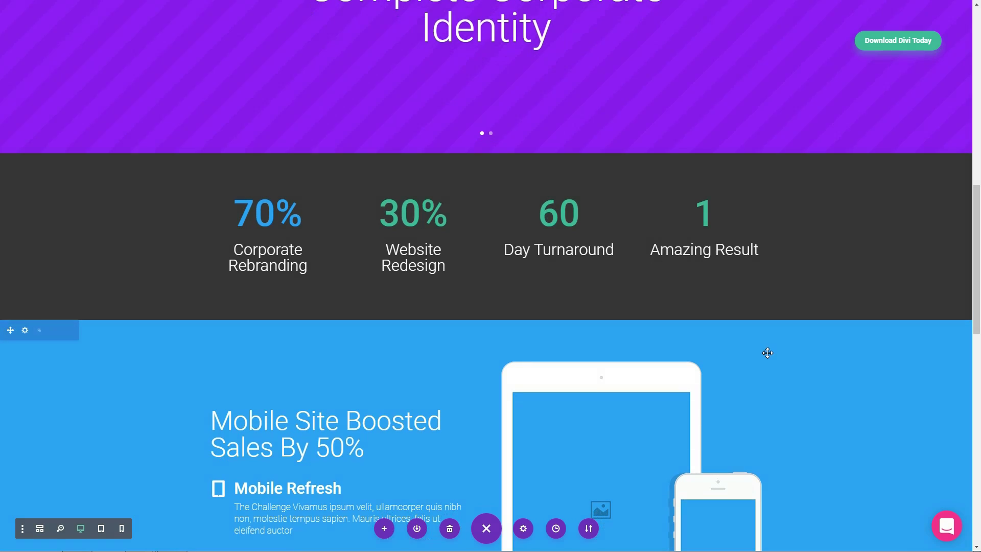
scroll(767, 352, "down", 3)
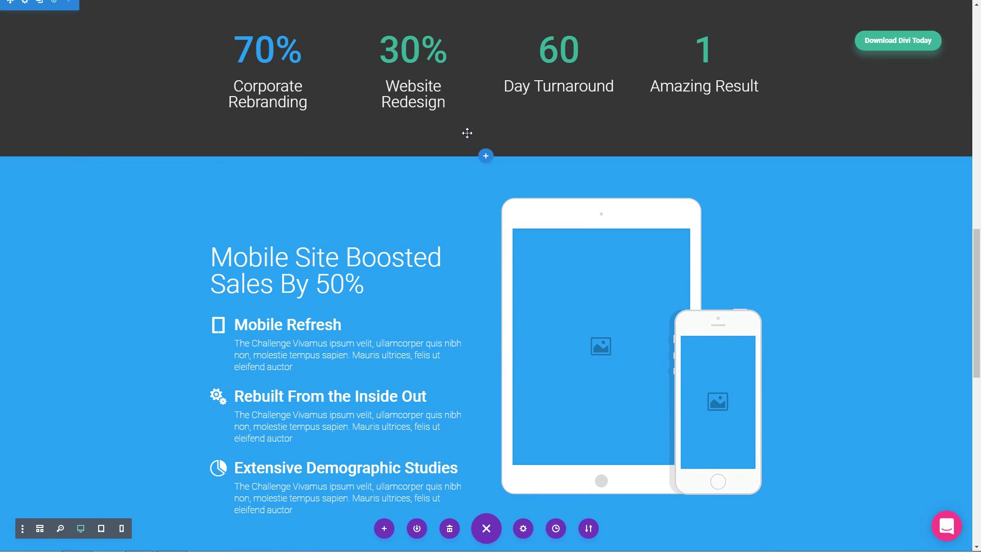
Lock and unlock the tablet image module, then save it to the Divi Library as 'test 1'.
right_click(553, 271)
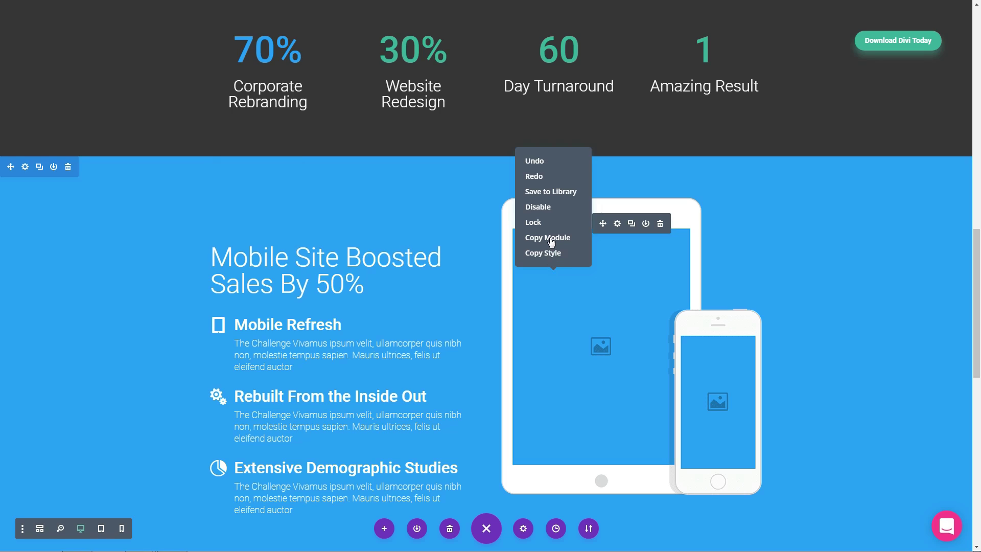
left_click(534, 222)
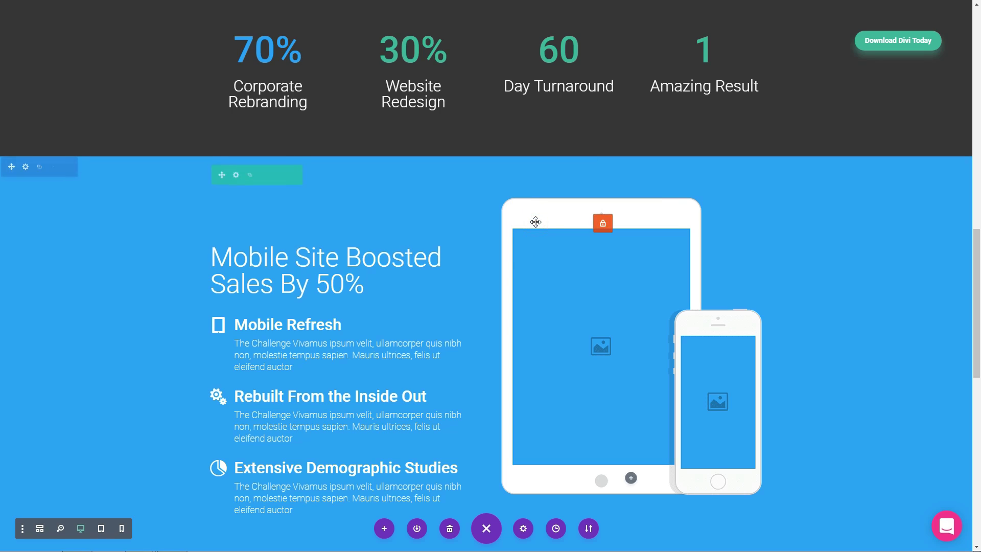
right_click(546, 277)
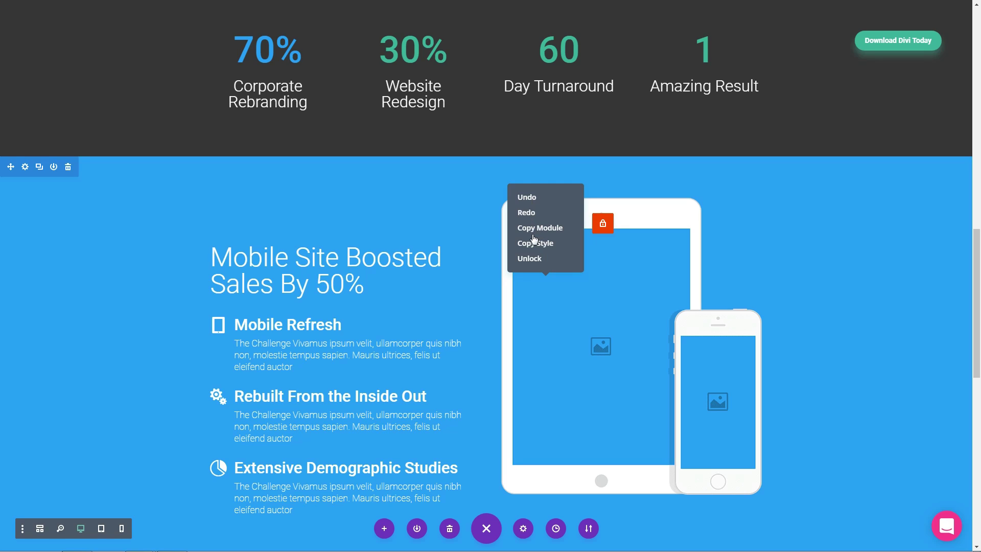
left_click(535, 261)
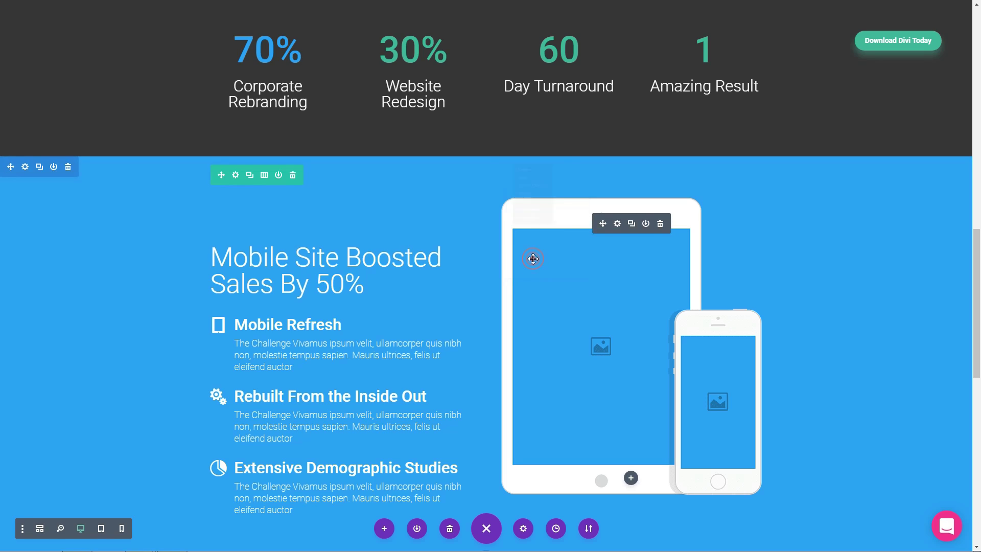
right_click(533, 255)
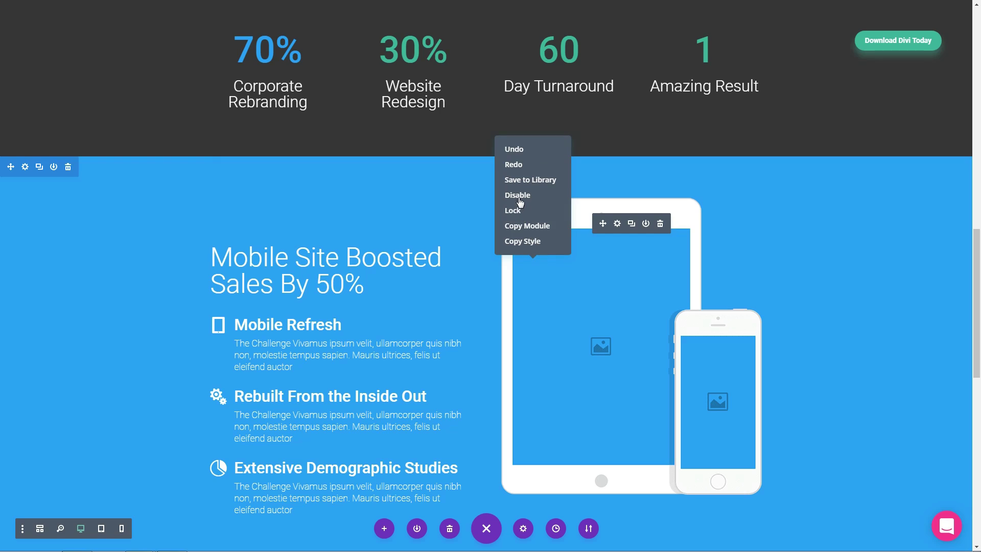
left_click(521, 181)
type("test 1")
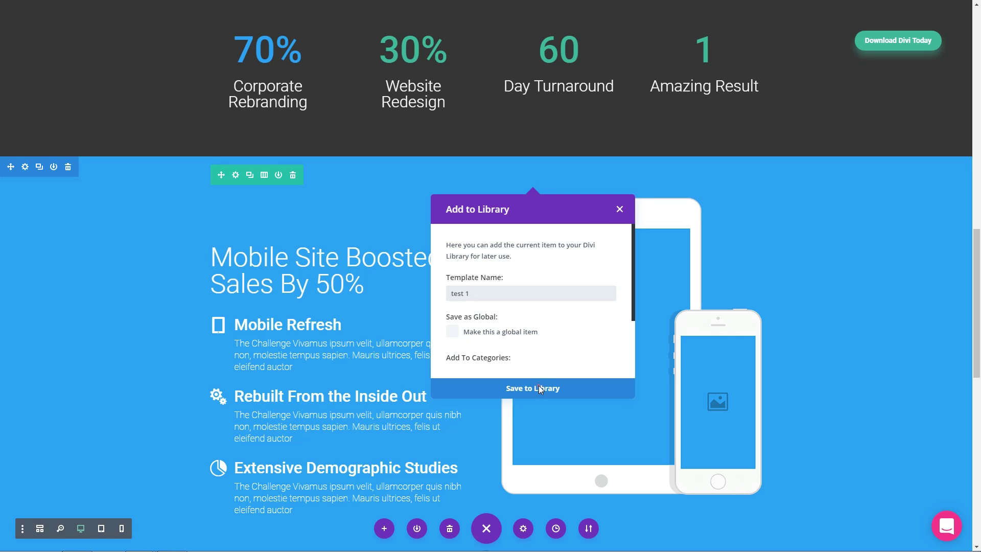
left_click(539, 387)
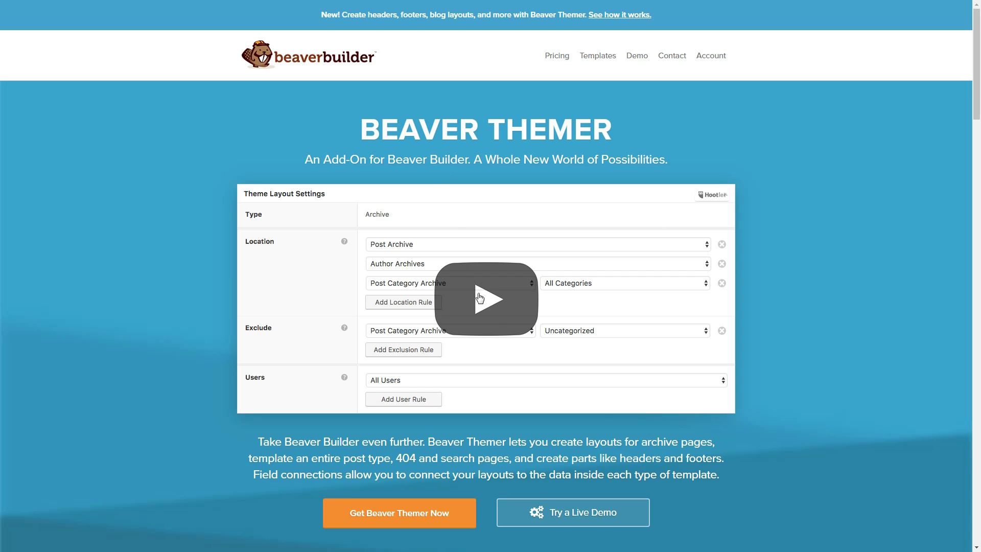
Start the Beaver Themer introduction video.
left_click(493, 314)
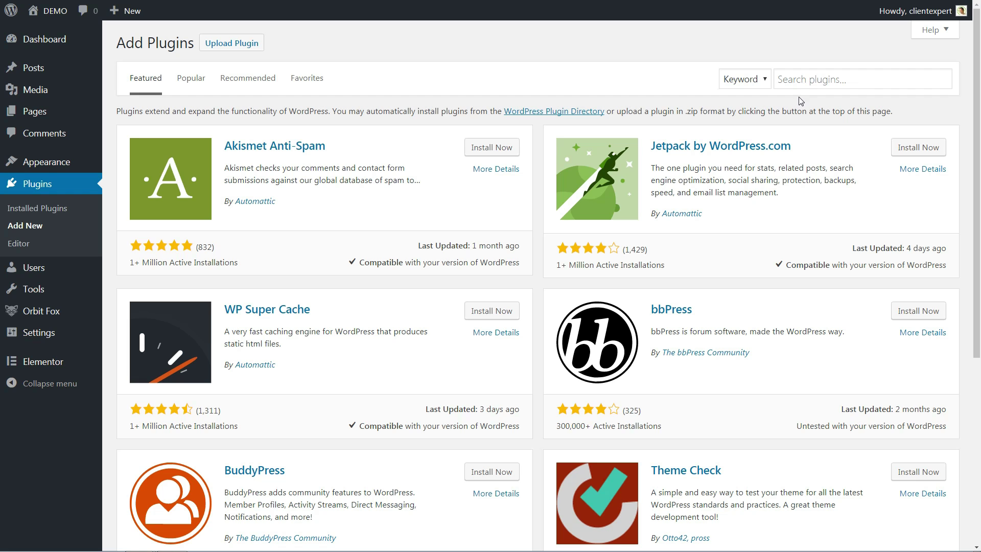
Search plugins for 'elementor', then 'beaver builder', and open Elementor's Go Pro page.
left_click(804, 79)
type("elementor")
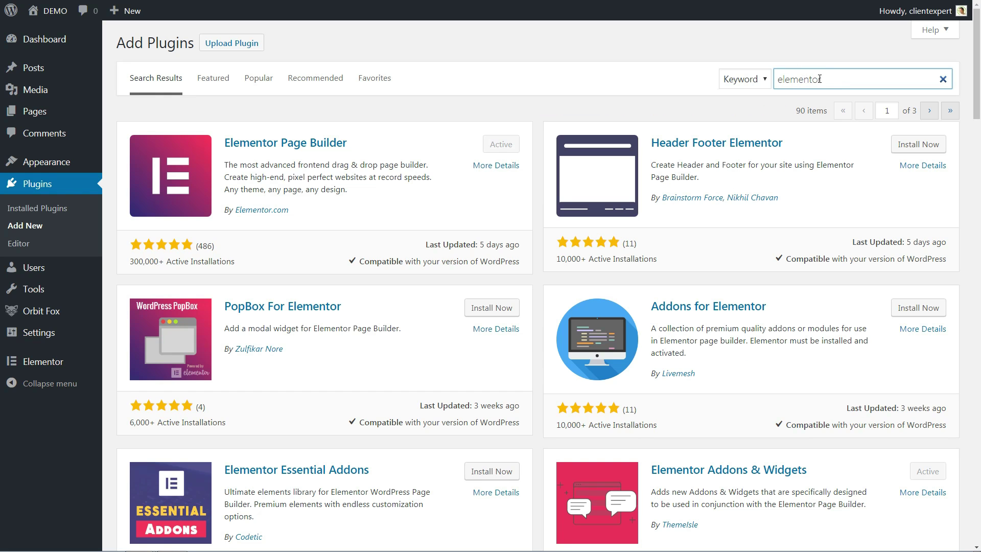
left_click_drag(834, 77, 770, 77)
type("beva")
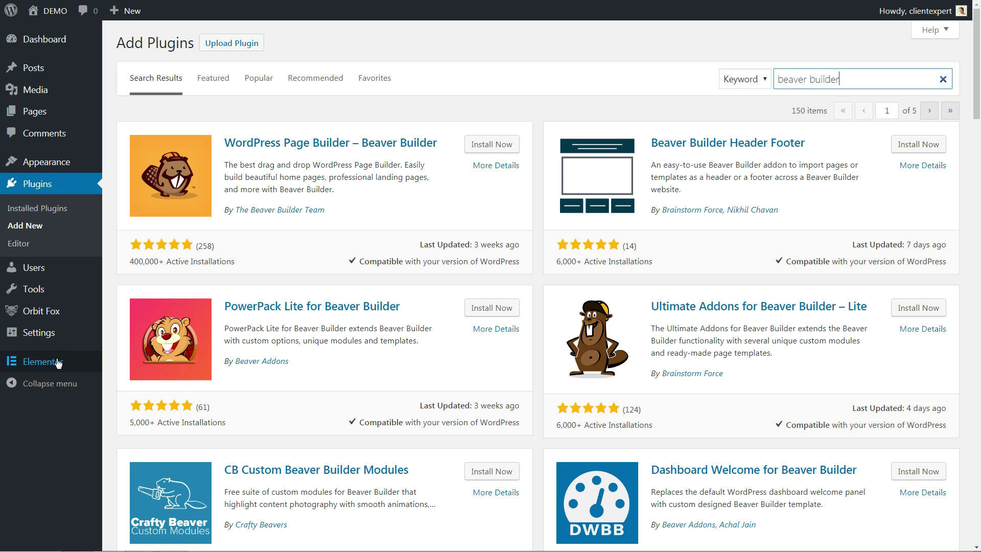
left_click(145, 434)
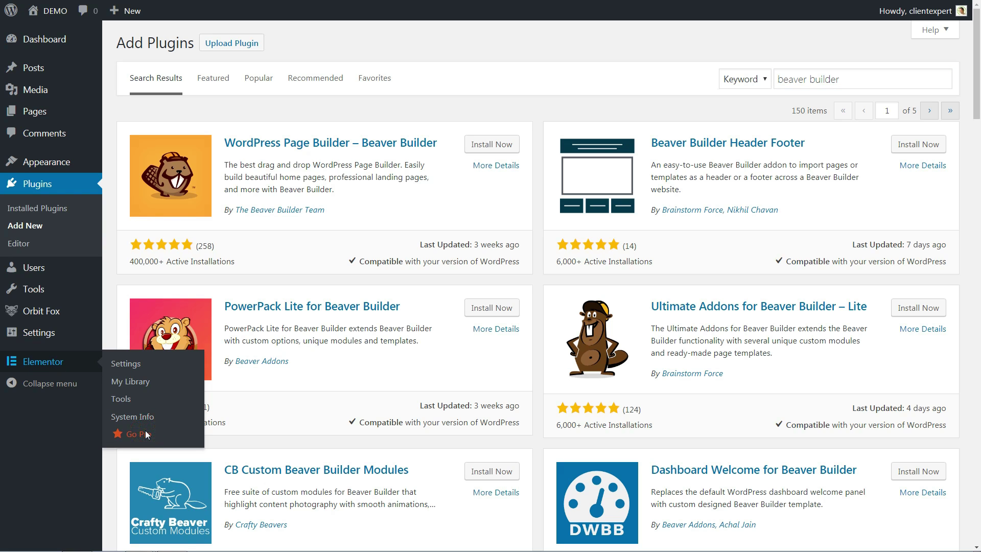
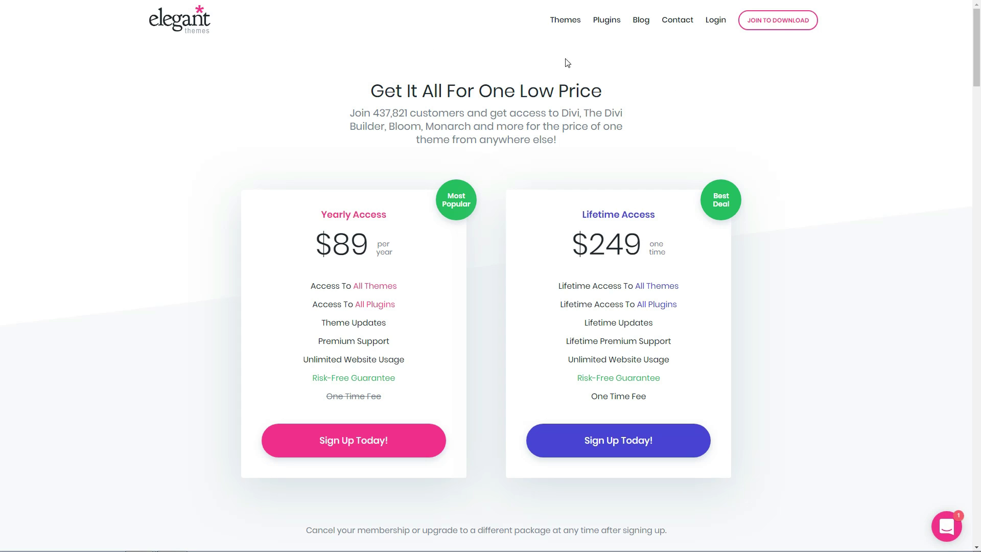
scroll(849, 202, "down", 5)
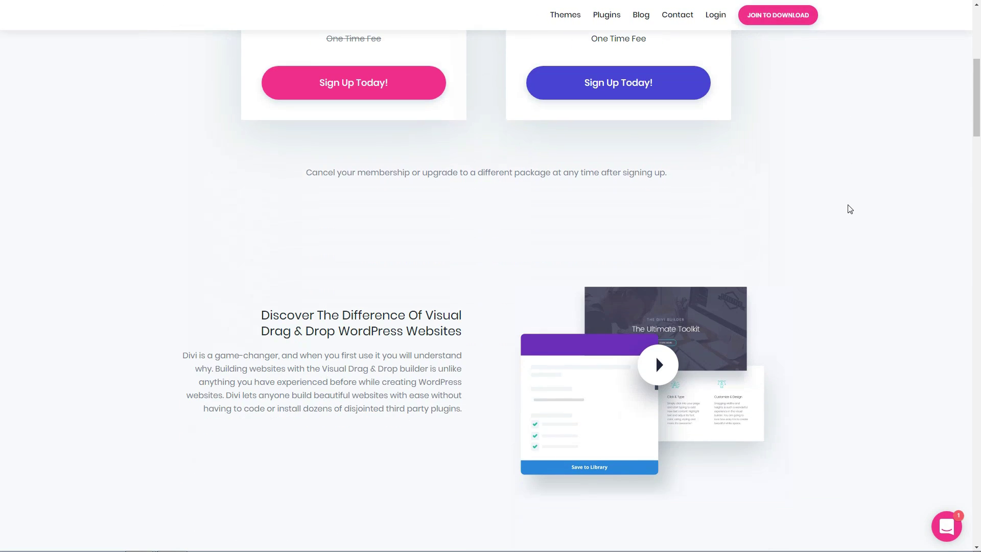
scroll(850, 207, "down", 4)
scroll(849, 215, "down", 3)
scroll(847, 210, "down", 2)
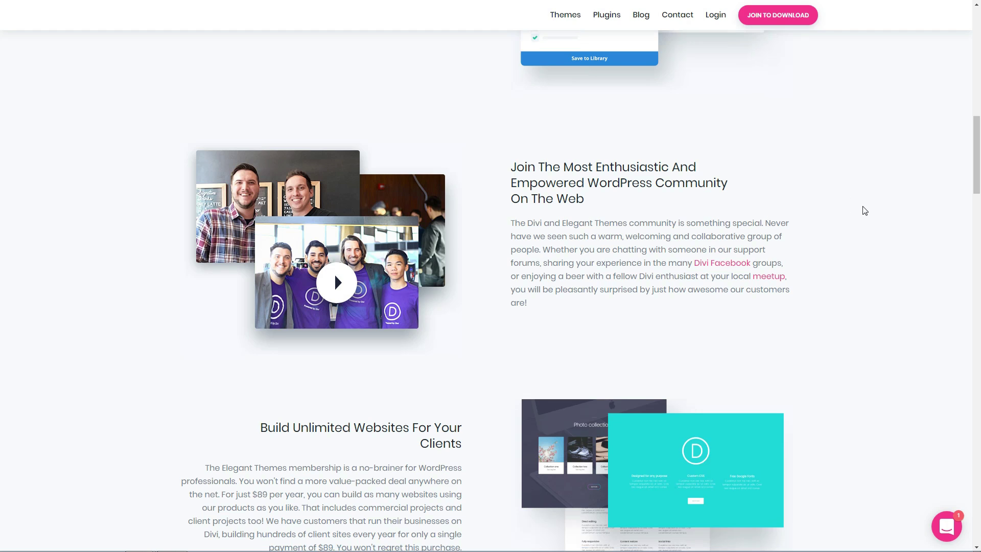
scroll(864, 211, "down", 5)
scroll(865, 211, "down", 1)
scroll(865, 213, "down", 4)
scroll(866, 215, "down", 3)
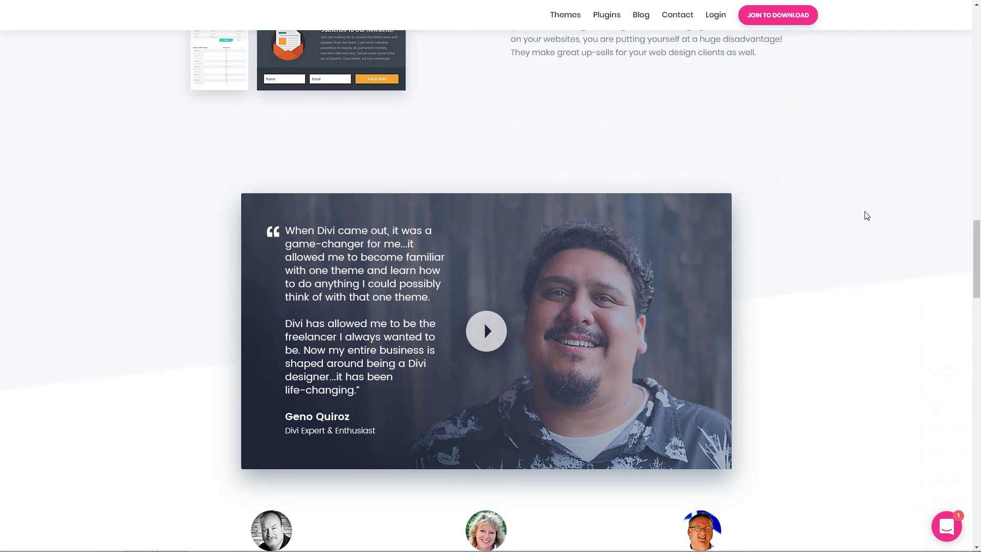
scroll(867, 215, "down", 4)
scroll(866, 216, "down", 3)
scroll(866, 217, "down", 2)
scroll(867, 218, "down", 4)
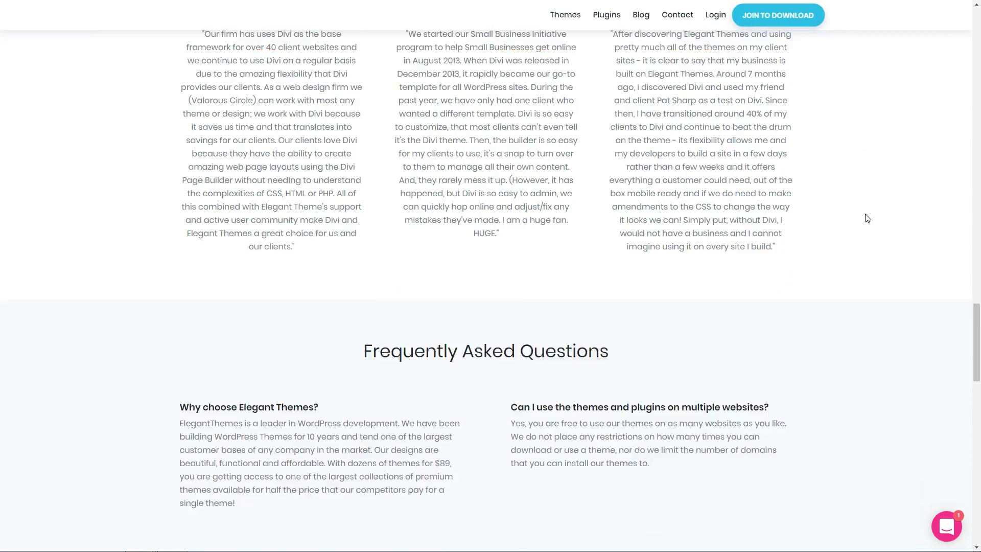
scroll(867, 219, "down", 3)
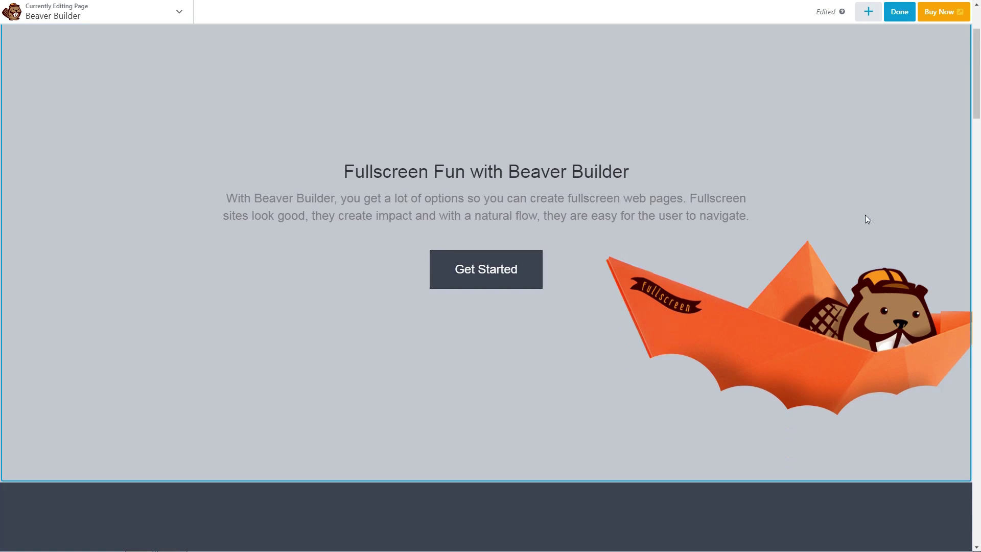
scroll(867, 218, "down", 4)
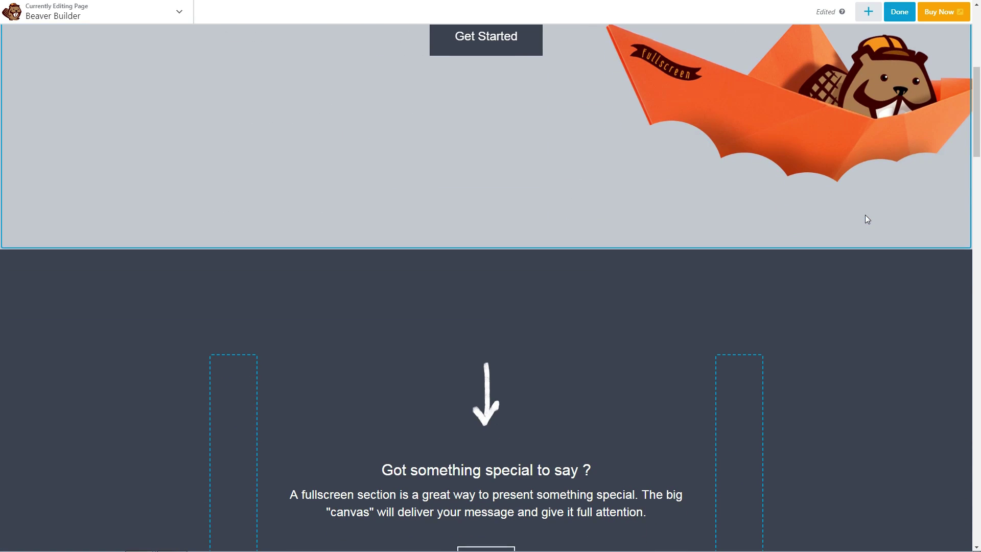
Bring up the Button settings for the Get Started button on Beaver Builder's fullscreen demo page.
left_click(466, 40)
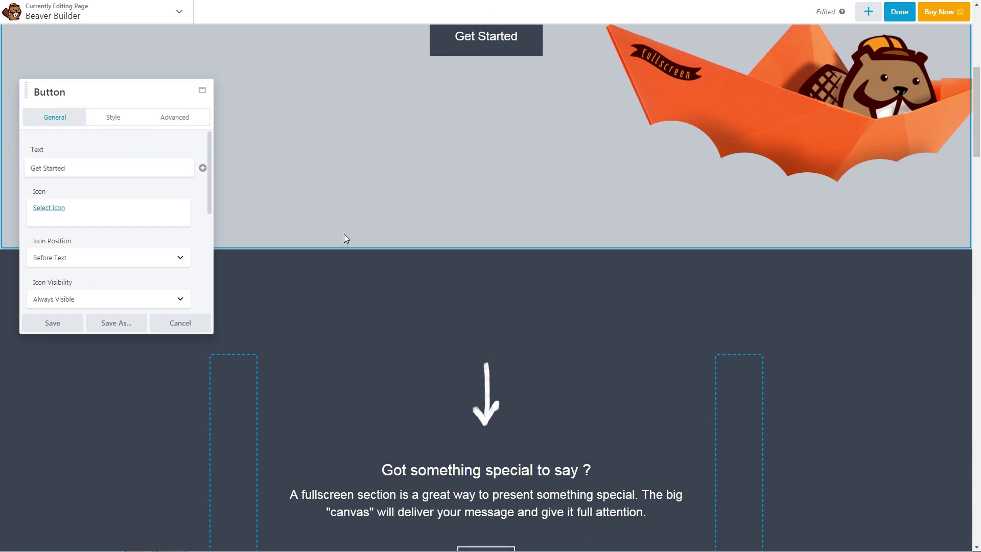
scroll(664, 419, "down", 3)
scroll(665, 419, "down", 4)
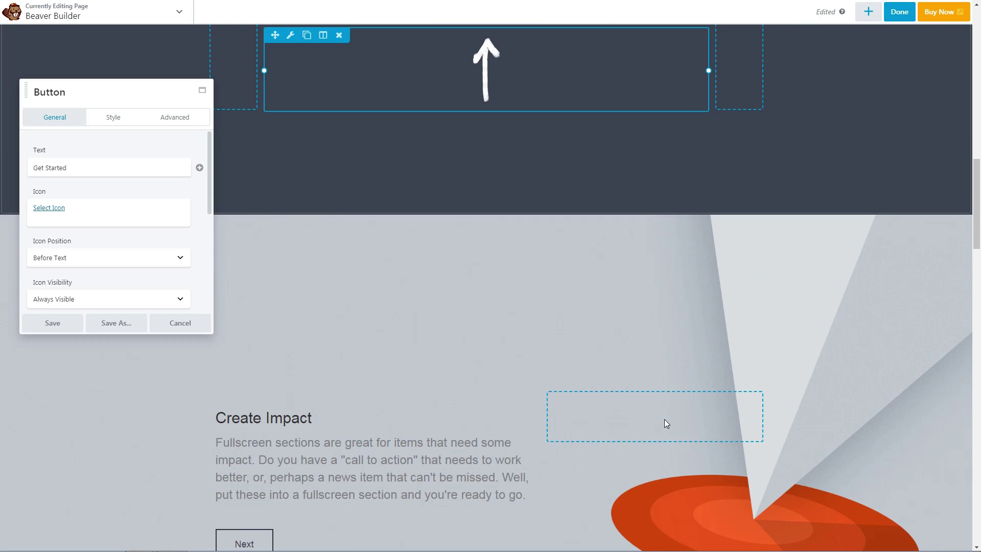
scroll(665, 419, "down", 3)
scroll(664, 419, "down", 2)
scroll(664, 419, "down", 4)
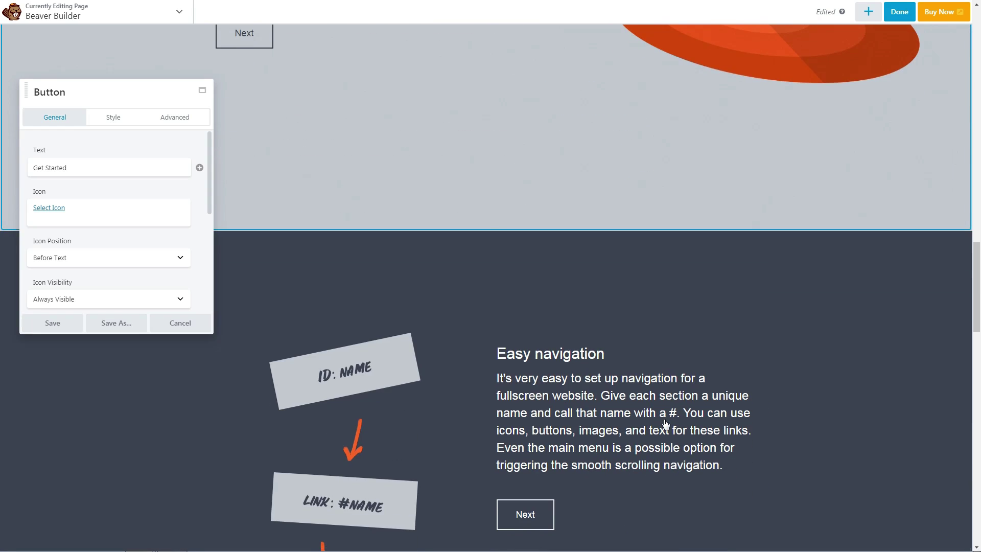
scroll(664, 423, "down", 3)
scroll(665, 423, "down", 4)
scroll(665, 423, "down", 2)
scroll(664, 424, "down", 2)
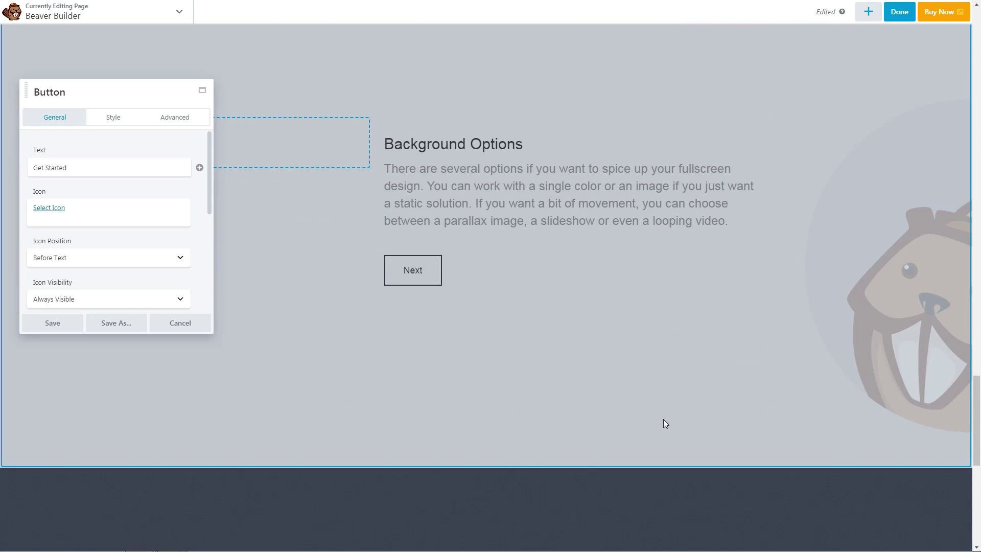
scroll(665, 423, "down", 3)
scroll(664, 424, "down", 3)
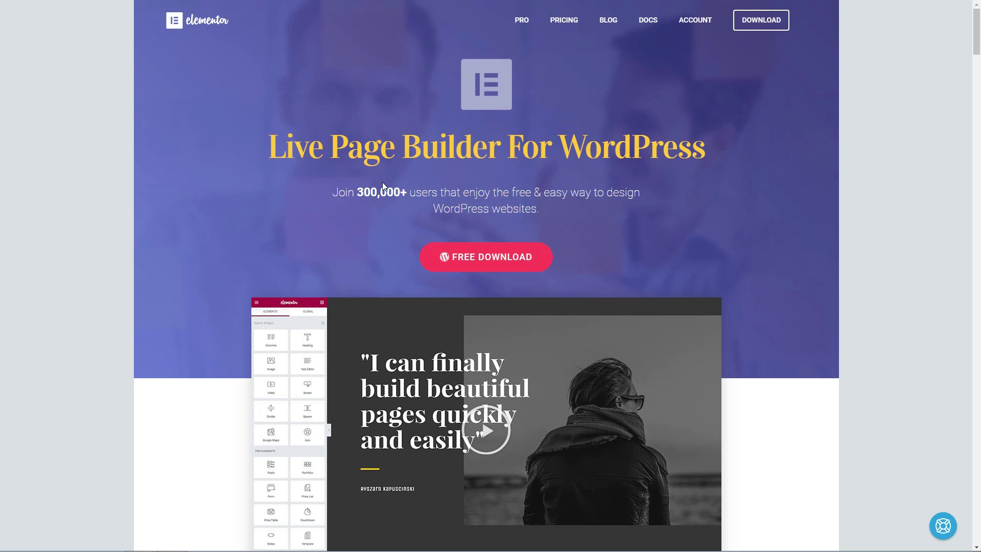
scroll(402, 222, "down", 4)
scroll(402, 222, "down", 4)
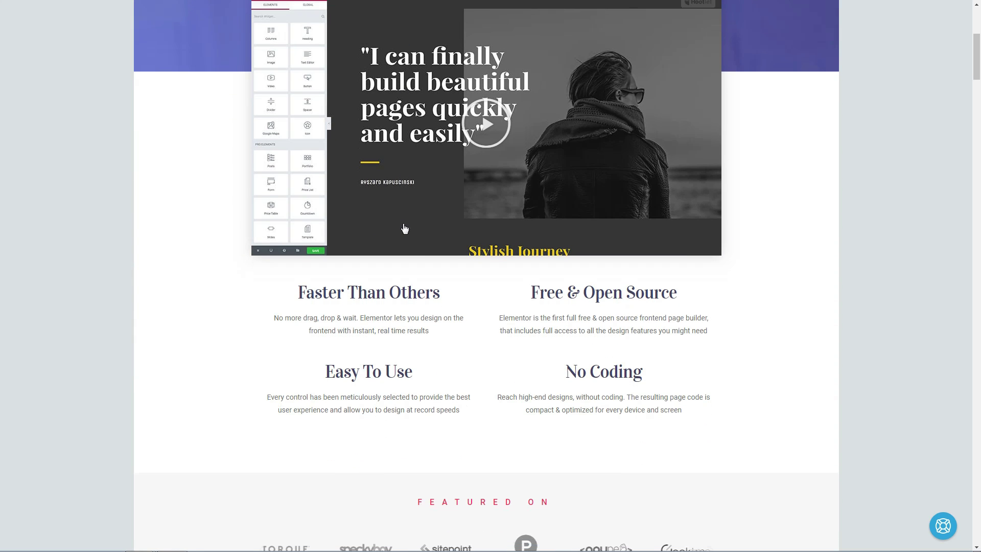
scroll(402, 221, "down", 3)
scroll(402, 221, "down", 4)
scroll(402, 223, "down", 4)
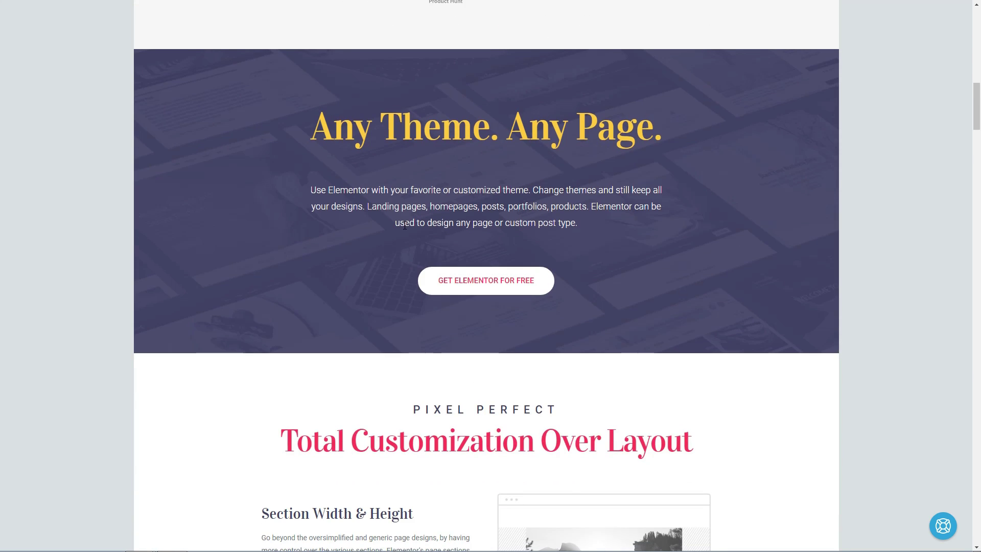
scroll(405, 225, "down", 4)
scroll(407, 229, "down", 4)
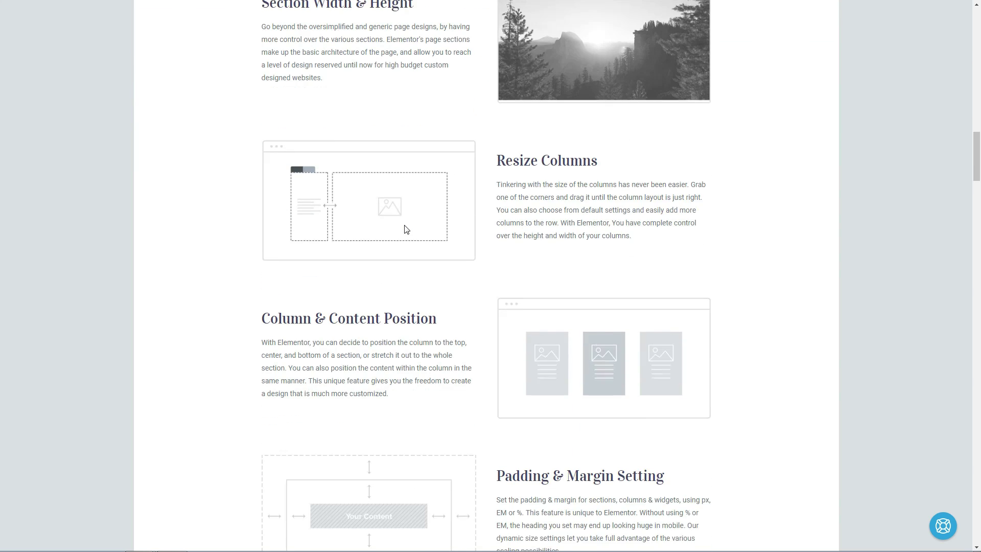
scroll(406, 230, "down", 1)
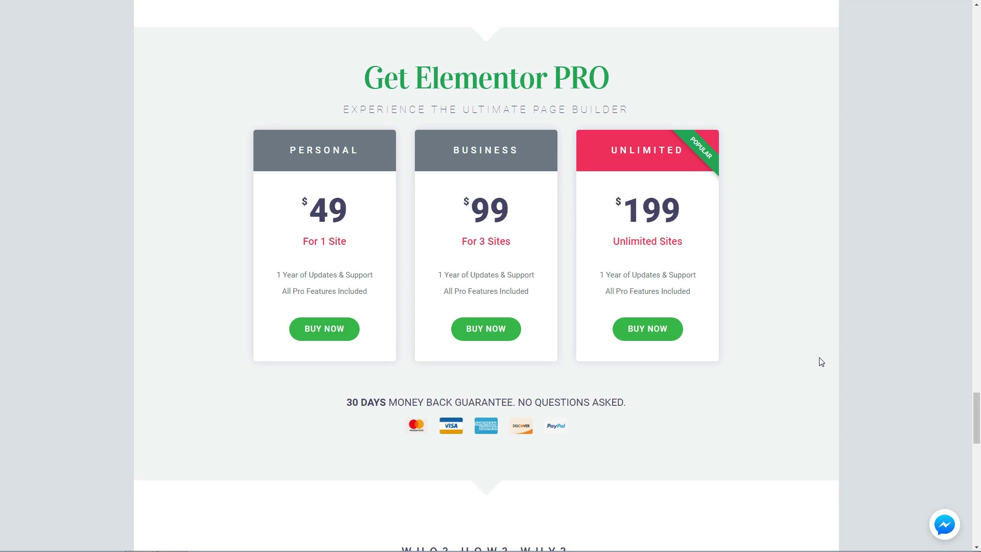
scroll(821, 362, "up", 10)
scroll(821, 362, "up", 8)
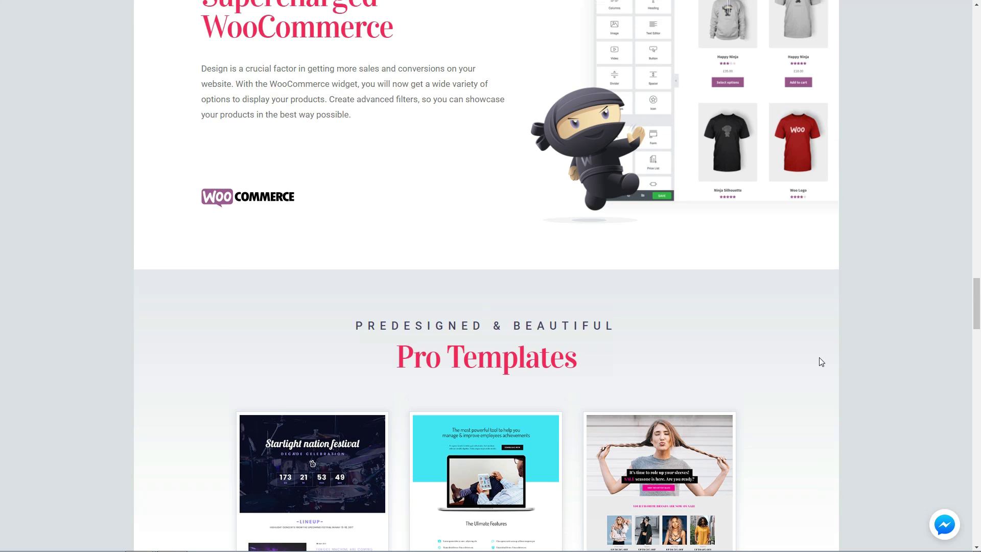
scroll(821, 362, "up", 4)
scroll(820, 362, "up", 5)
scroll(821, 362, "up", 4)
scroll(820, 361, "up", 6)
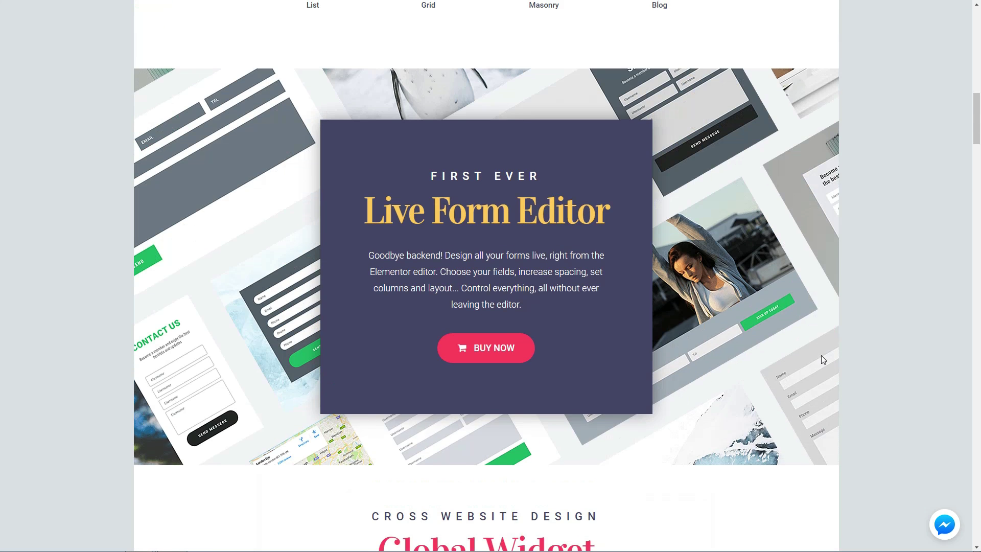
scroll(821, 354, "up", 8)
scroll(821, 355, "up", 5)
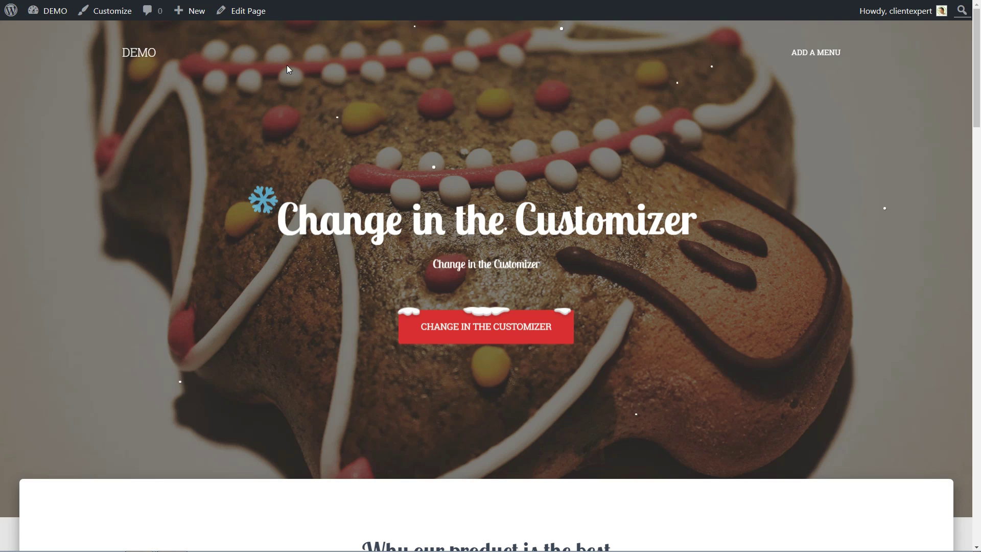
Edit the front page and insert the saved Pricing template from My Templates.
left_click(253, 12)
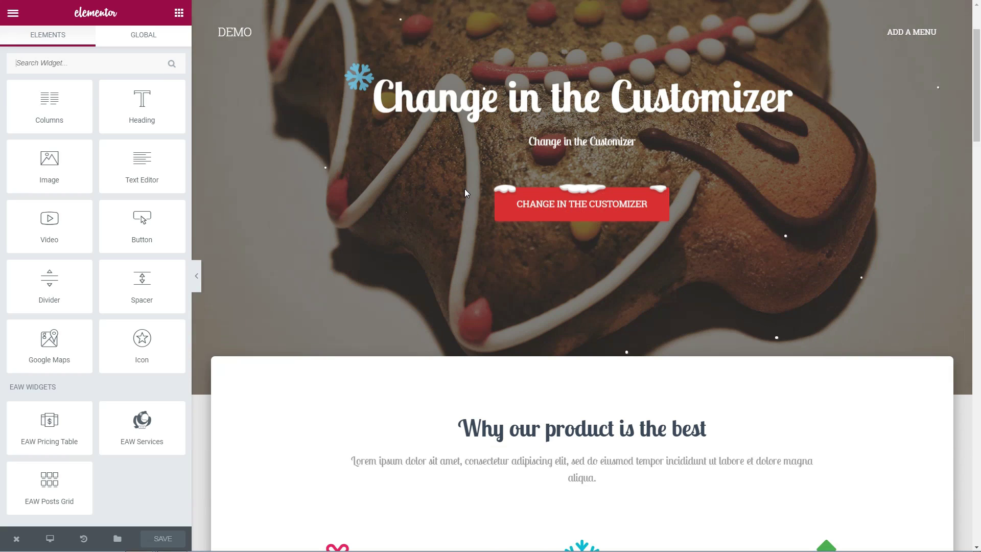
scroll(465, 189, "down", 3)
scroll(464, 192, "down", 5)
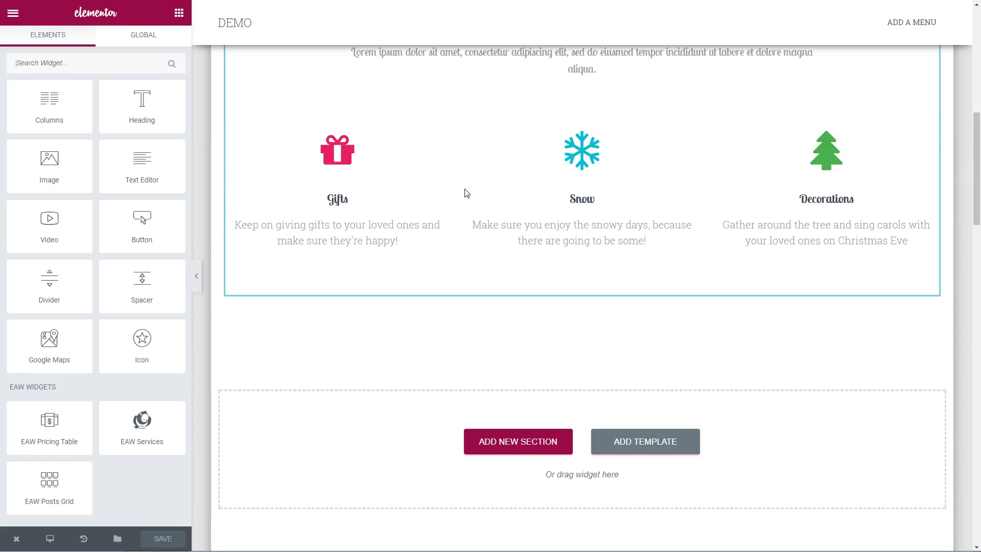
scroll(465, 192, "down", 3)
left_click(645, 237)
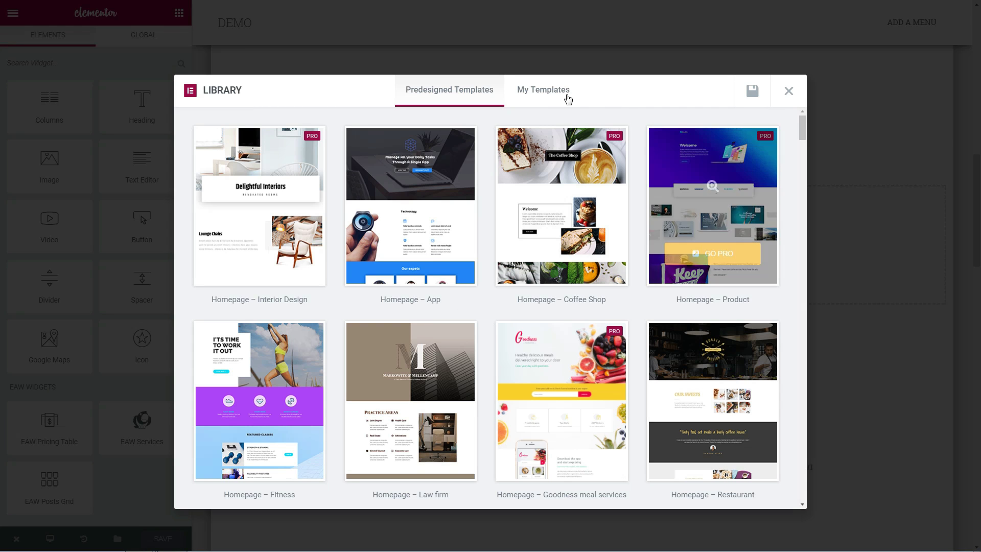
left_click(543, 90)
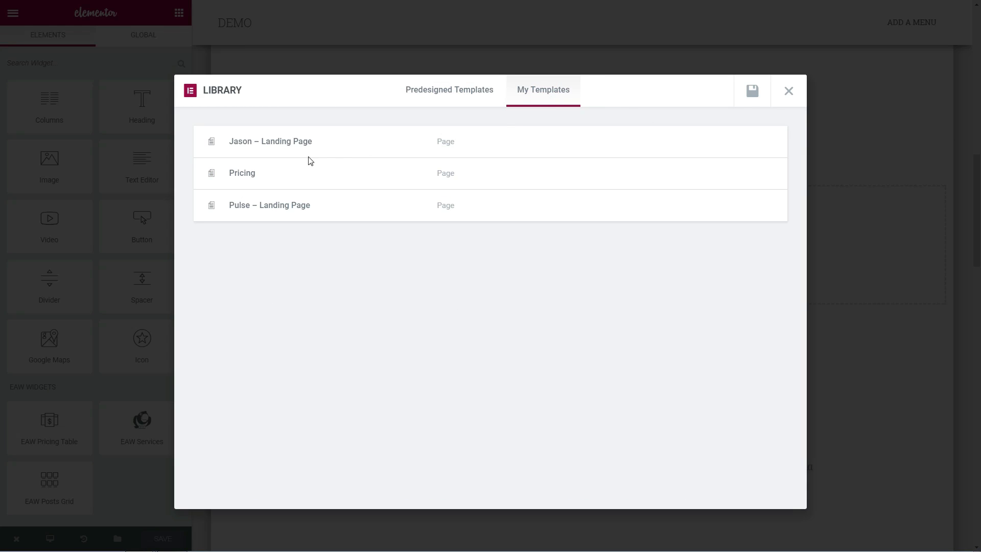
mouse_move(490, 174)
left_click(741, 174)
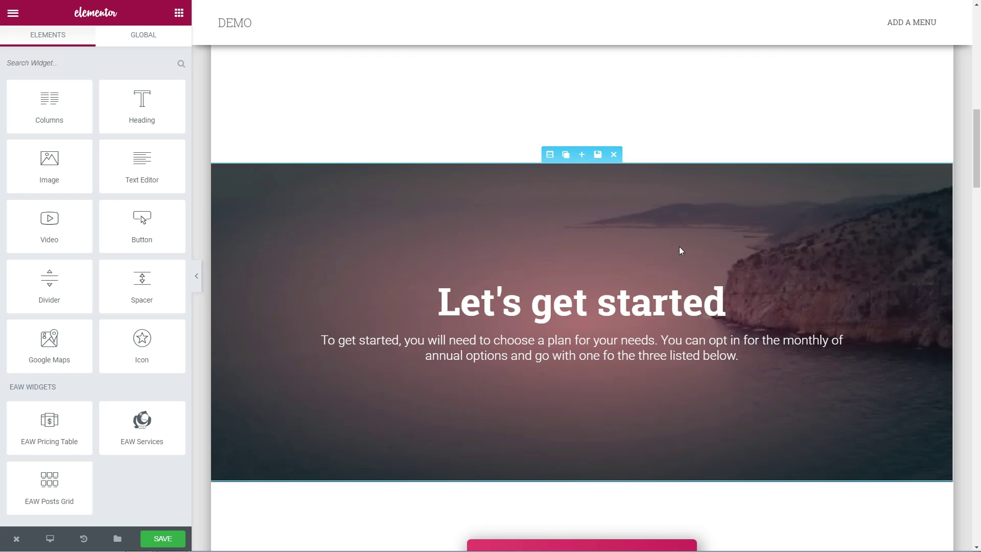
scroll(679, 247, "down", 5)
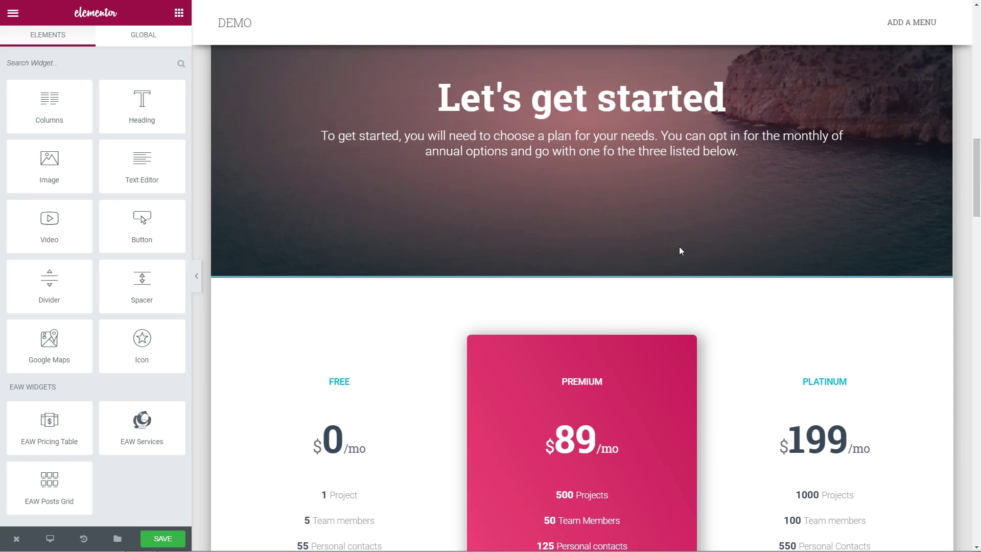
scroll(679, 251, "down", 5)
scroll(679, 251, "down", 3)
Give the Premium pricing card a purple-blue to cyan gradient background, then select the FAQ section.
left_click(680, 251)
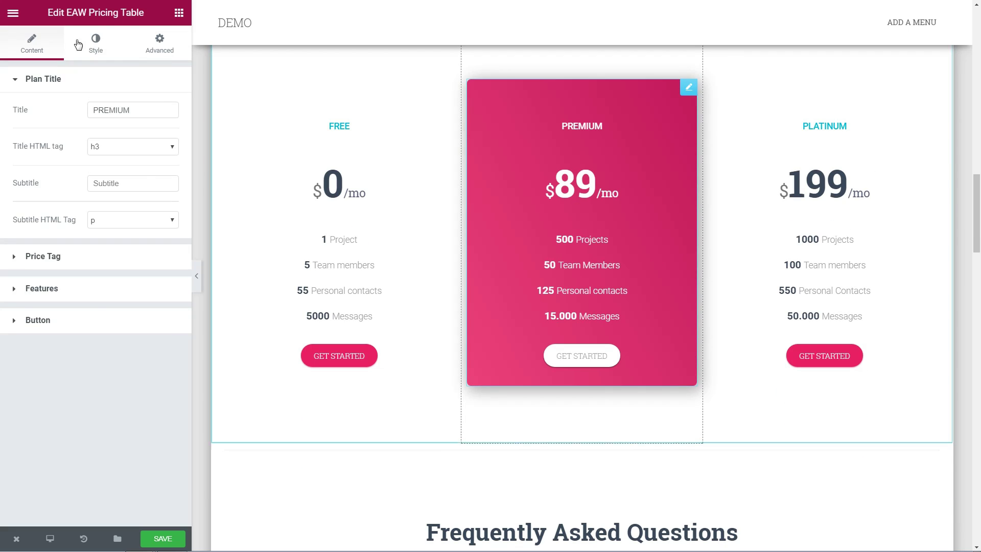
left_click(95, 44)
left_click(160, 44)
left_click(48, 110)
left_click(163, 218)
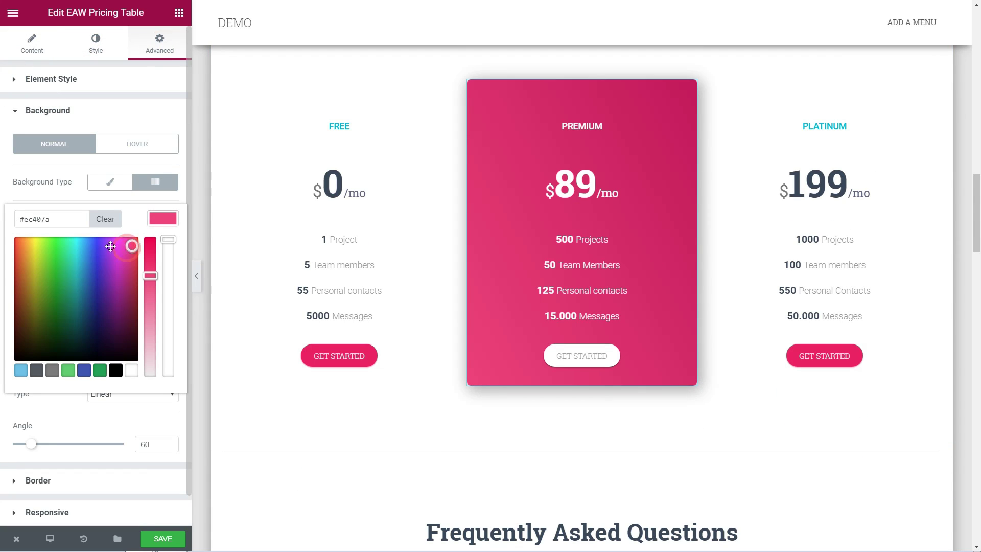
left_click(100, 246)
left_click(163, 306)
left_click_drag(73, 337, 82, 343)
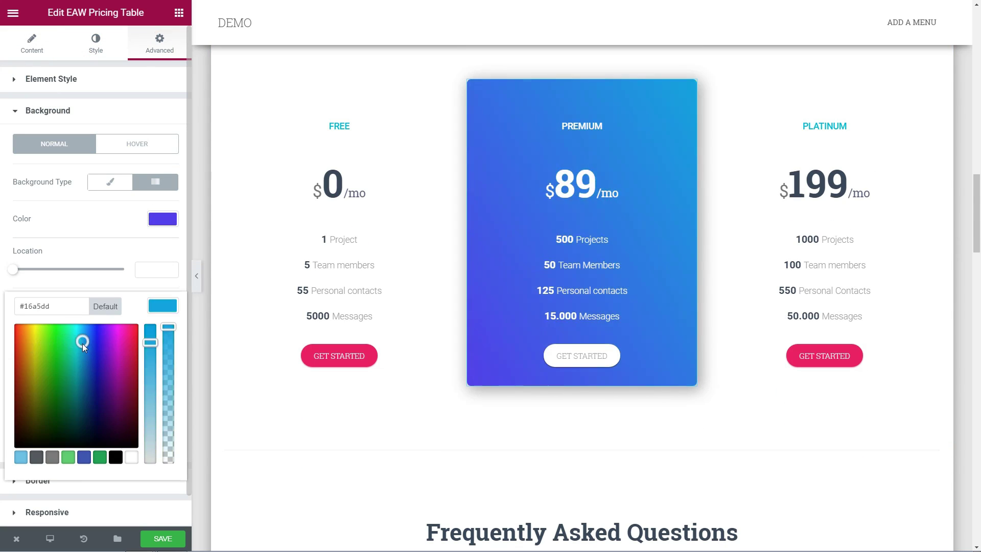
scroll(583, 308, "down", 5)
scroll(583, 307, "down", 2)
left_click(843, 437)
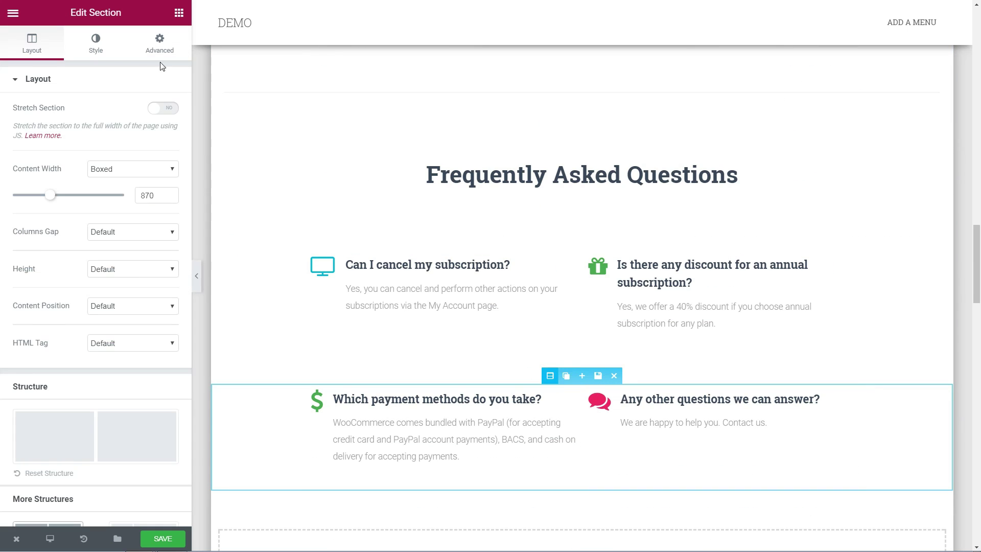